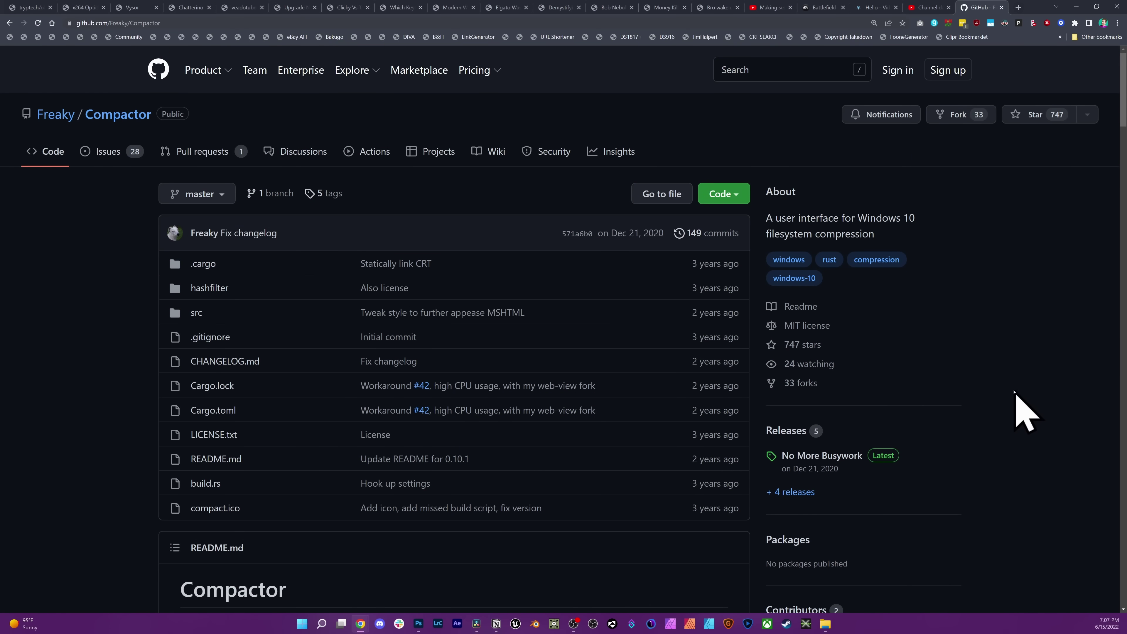
Scroll through the Compactor README's description and feature list on GitHub
scroll(1013, 391, "down", 10)
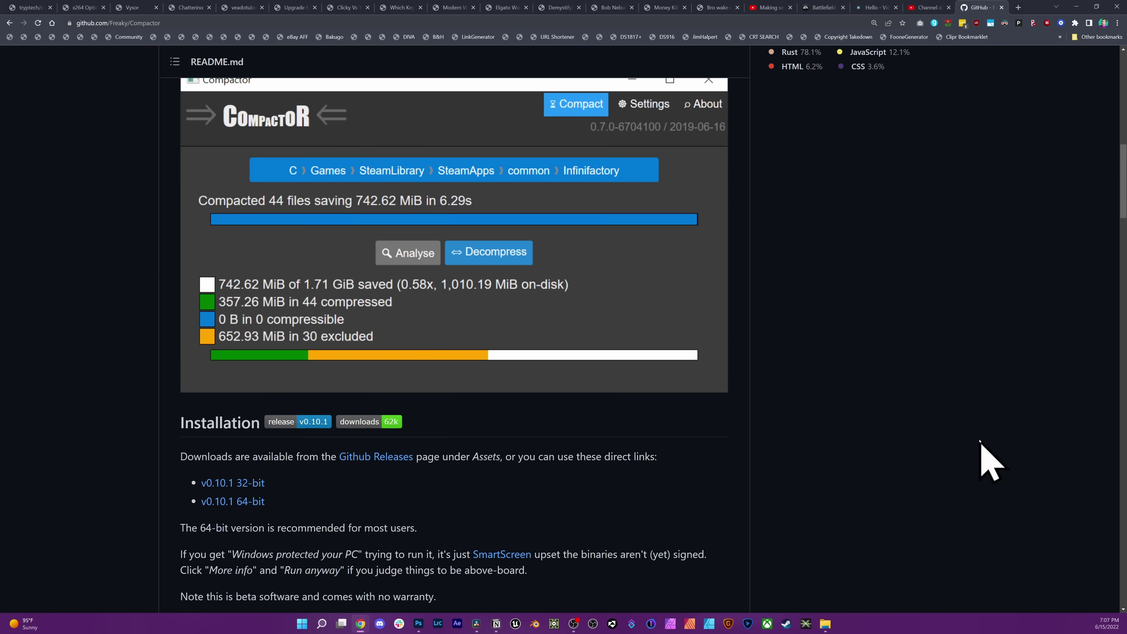
scroll(976, 444, "down", 18)
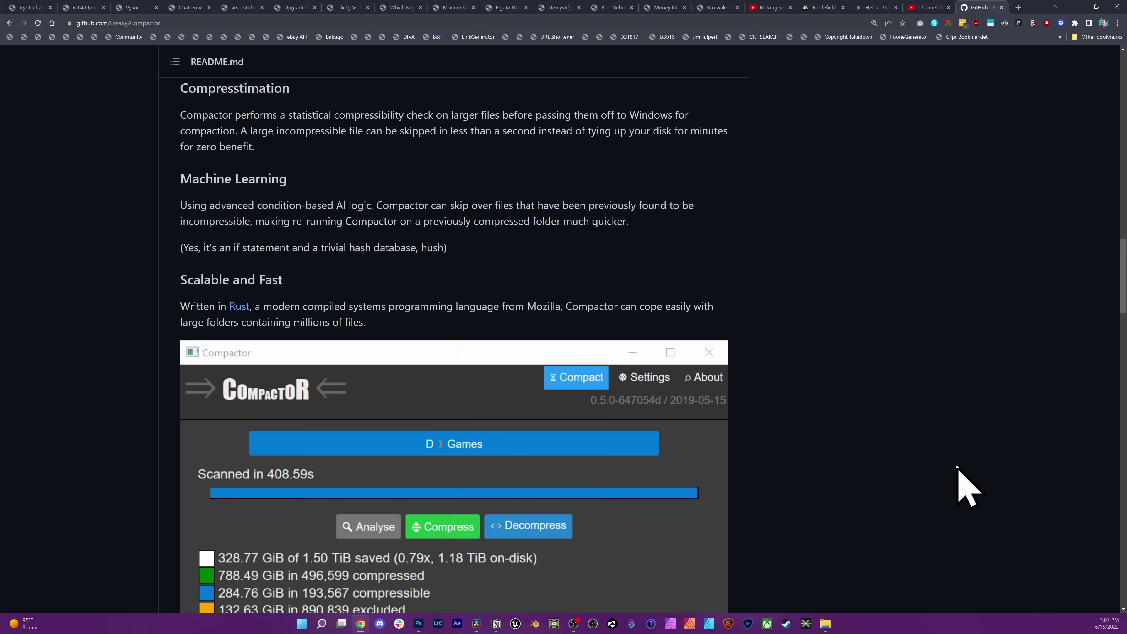
scroll(956, 469, "down", 20)
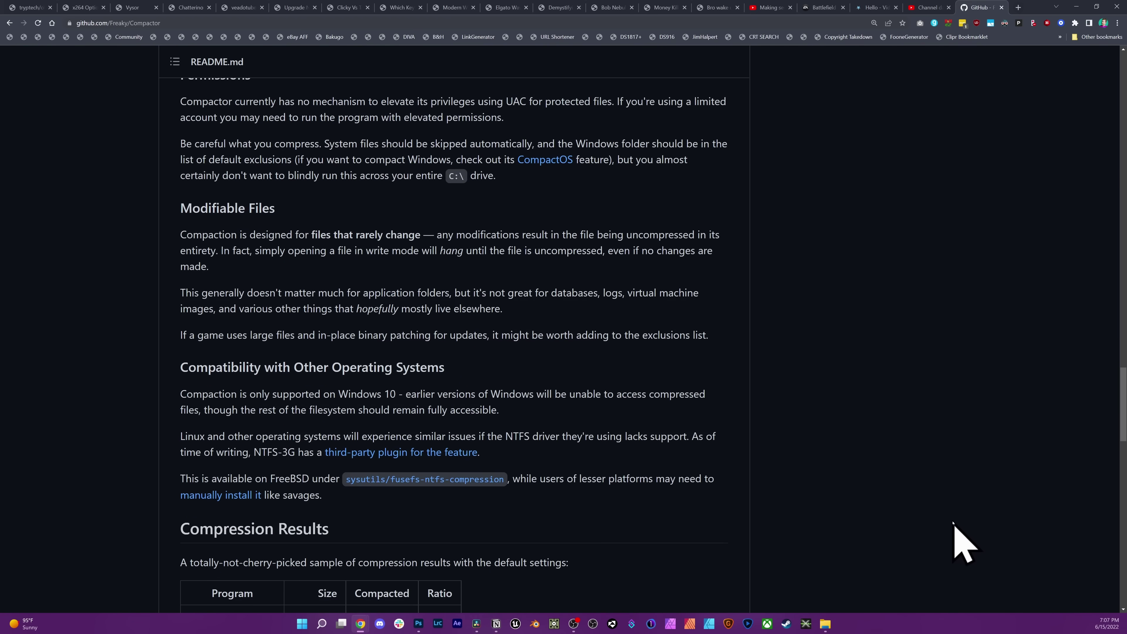
scroll(944, 555, "up", 20)
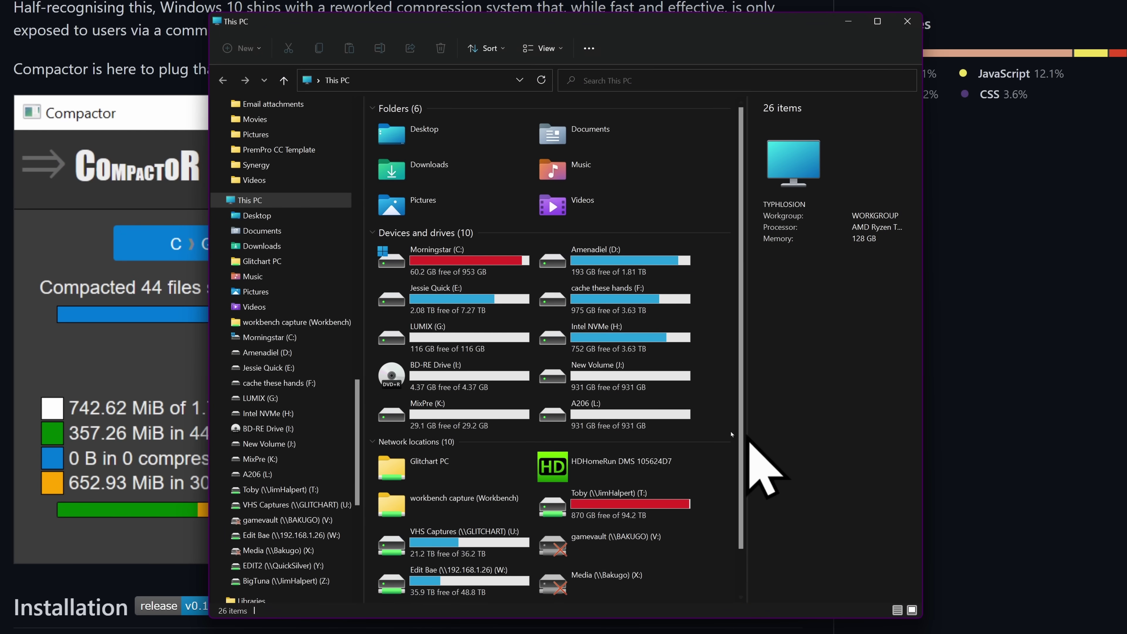
Tick 'Compress this drive to save disk space' in the Morningstar (C:) drive's Properties
left_click(514, 282)
right_click(487, 275)
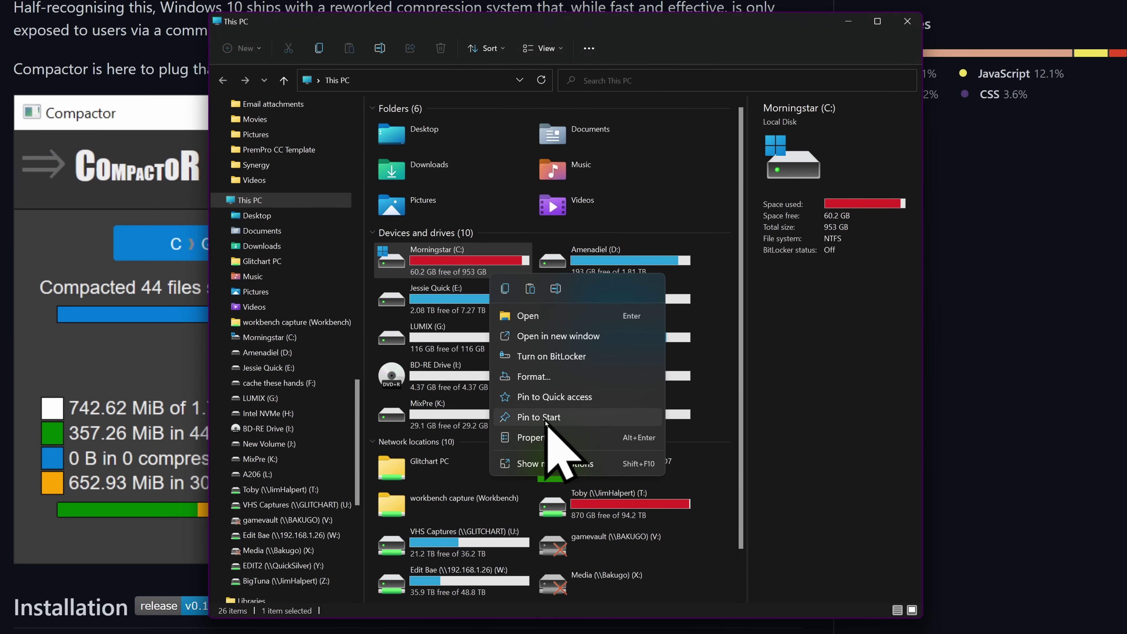
left_click(558, 445)
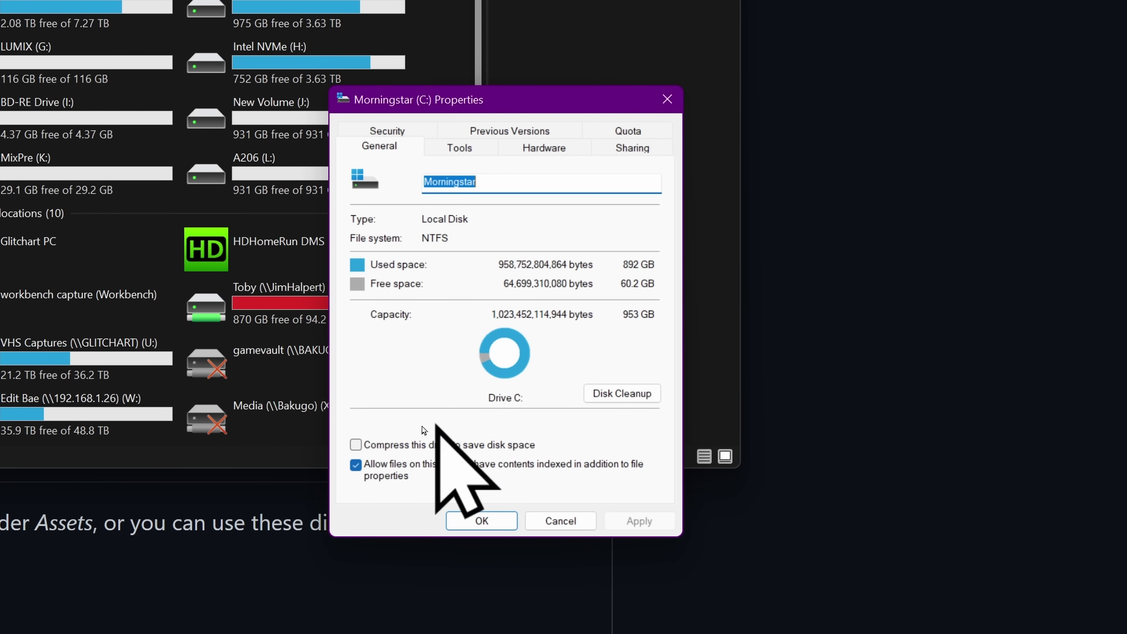
left_click(478, 449)
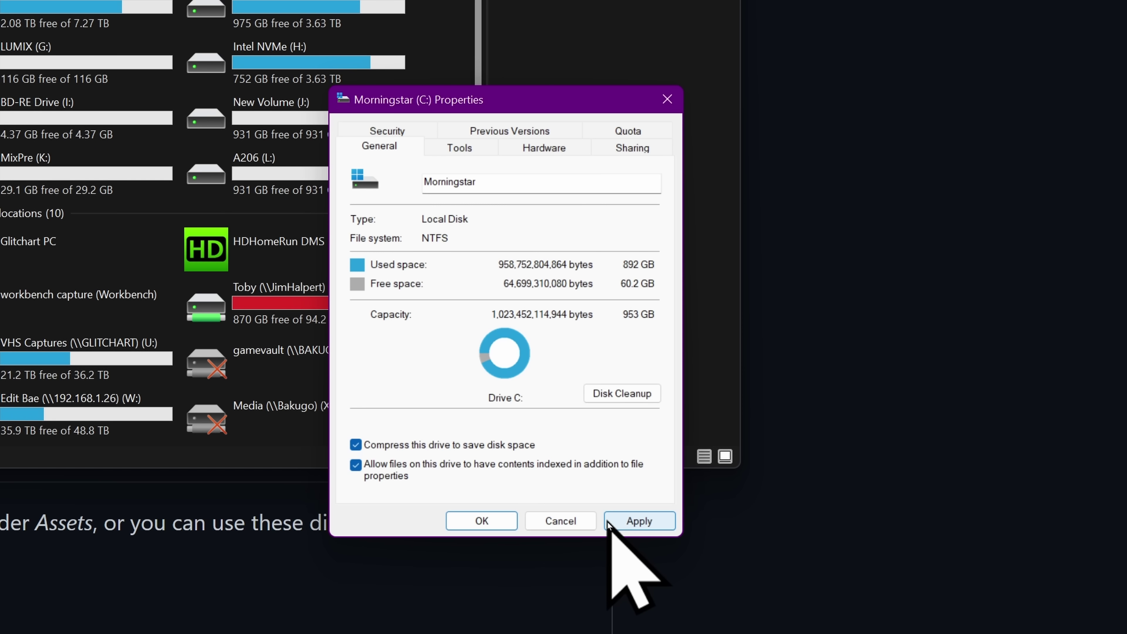
Apply compression to drive C:\ with subfolders and files, ignore the locked-file errors, then cancel
left_click(607, 523)
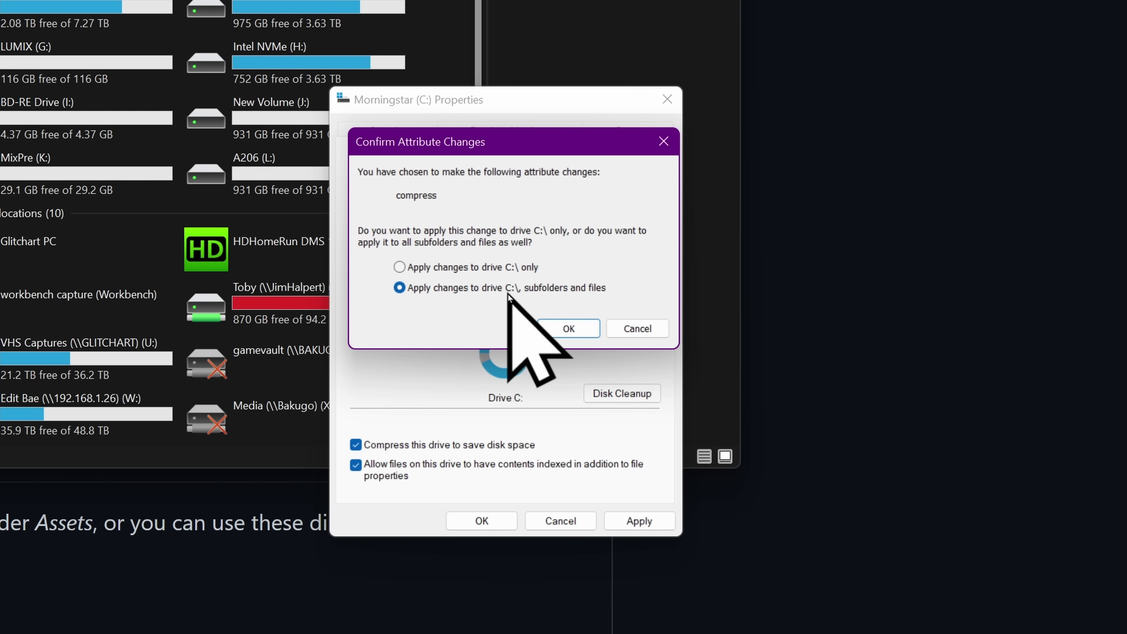
left_click(566, 327)
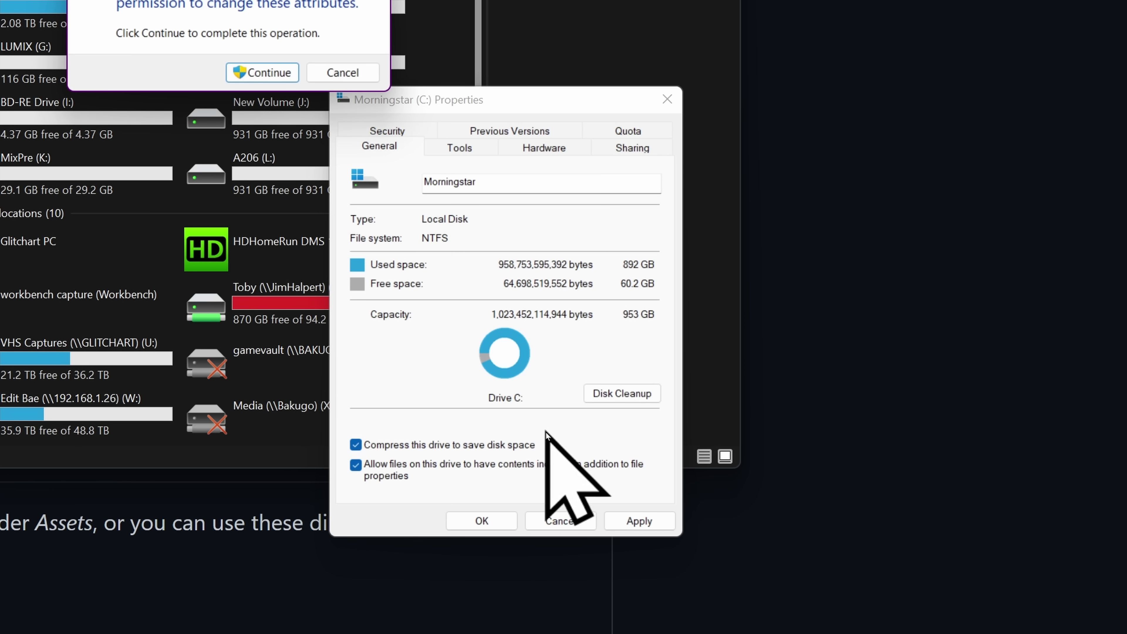
left_click(273, 74)
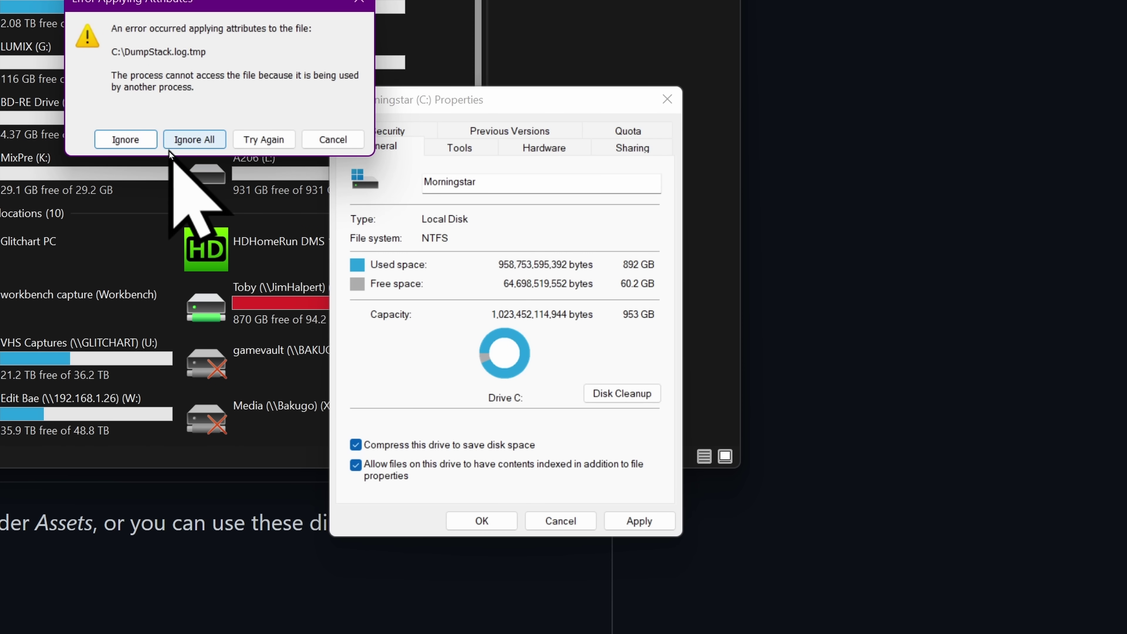
left_click(146, 145)
left_click(146, 145)
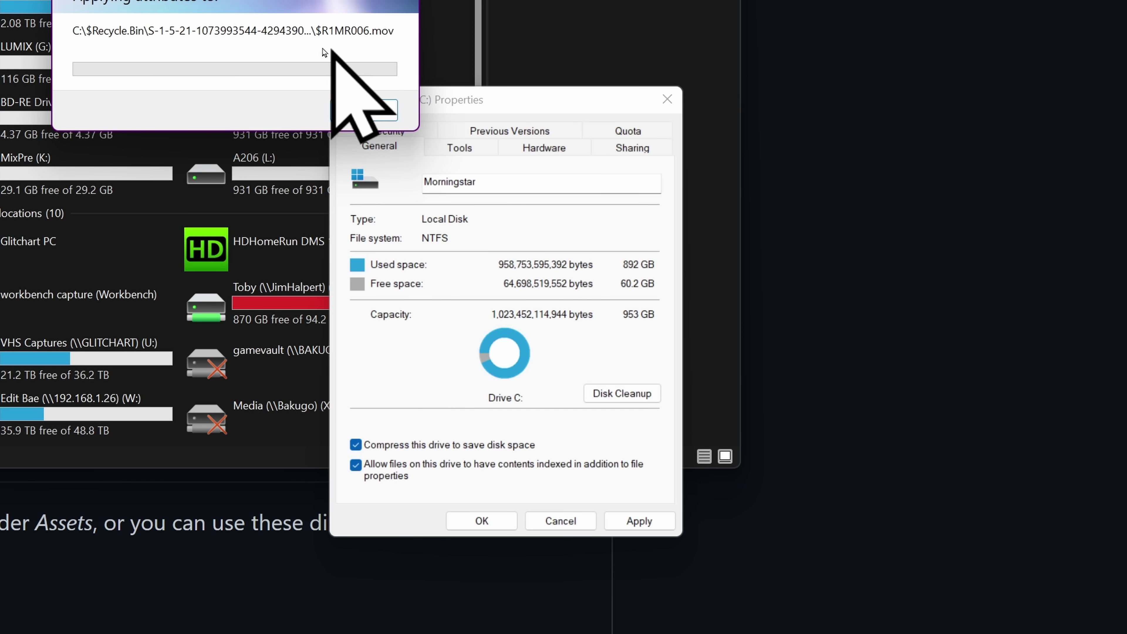
left_click(340, 114)
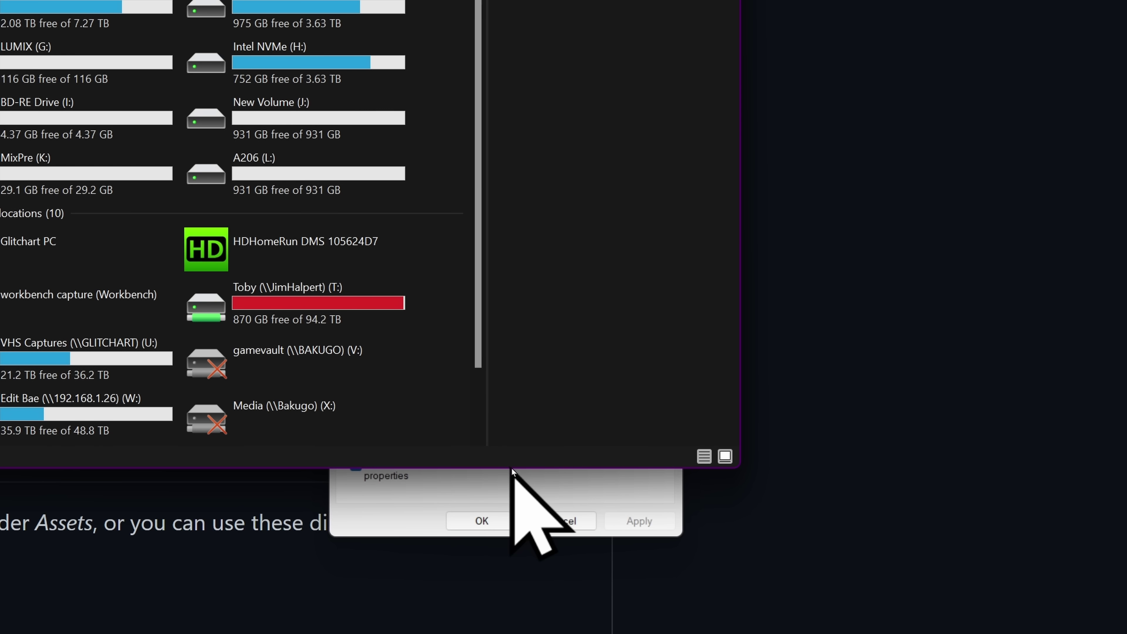
Switch between the C: drive Properties and Explorer, clearing the Explorer search box
left_click(566, 485)
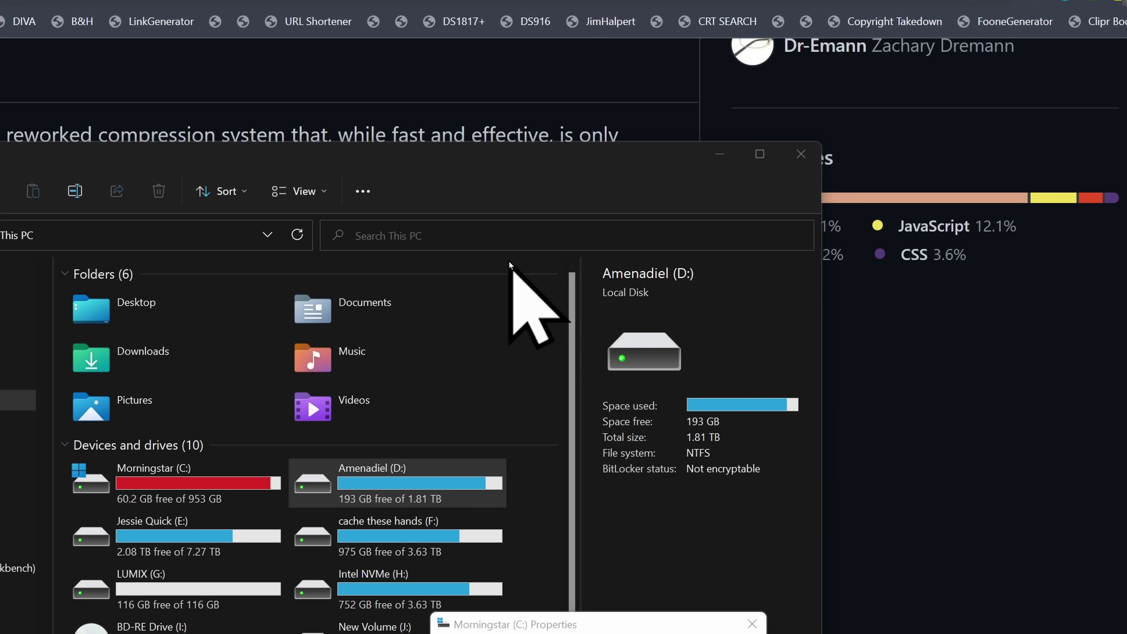
left_click(503, 239)
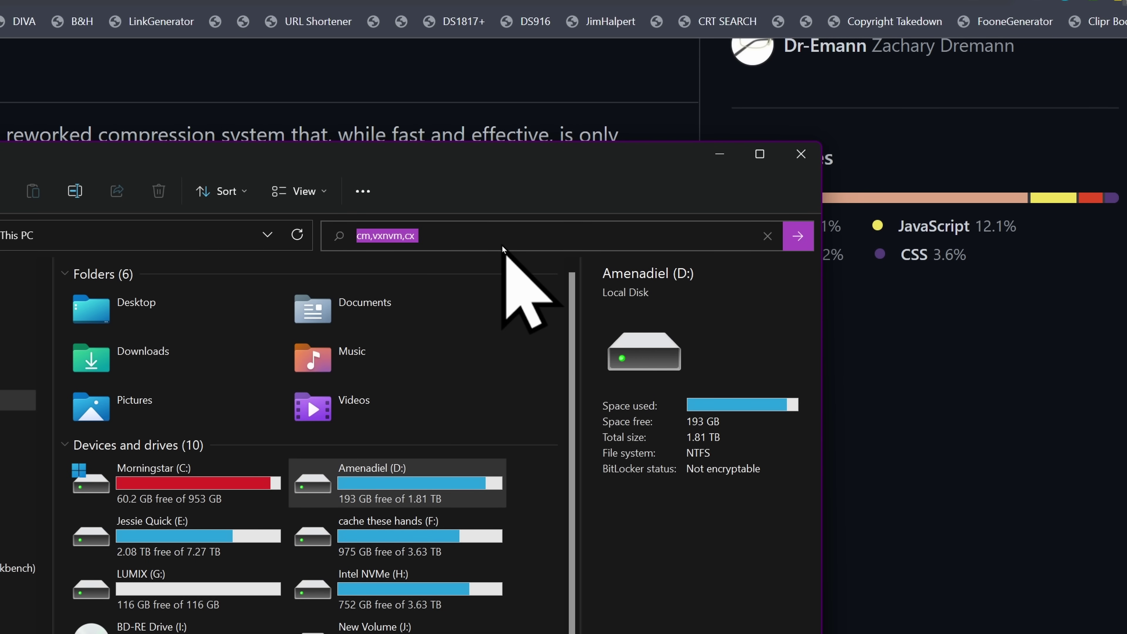
key("BackSpace")
left_click(517, 573)
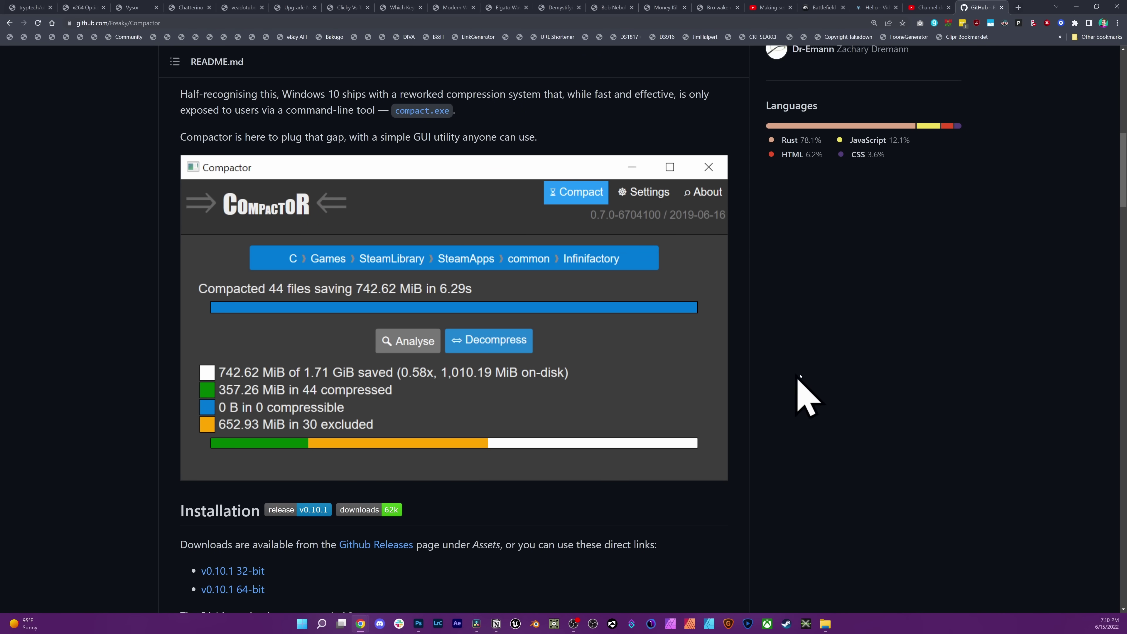
scroll(626, 377, "down", 10)
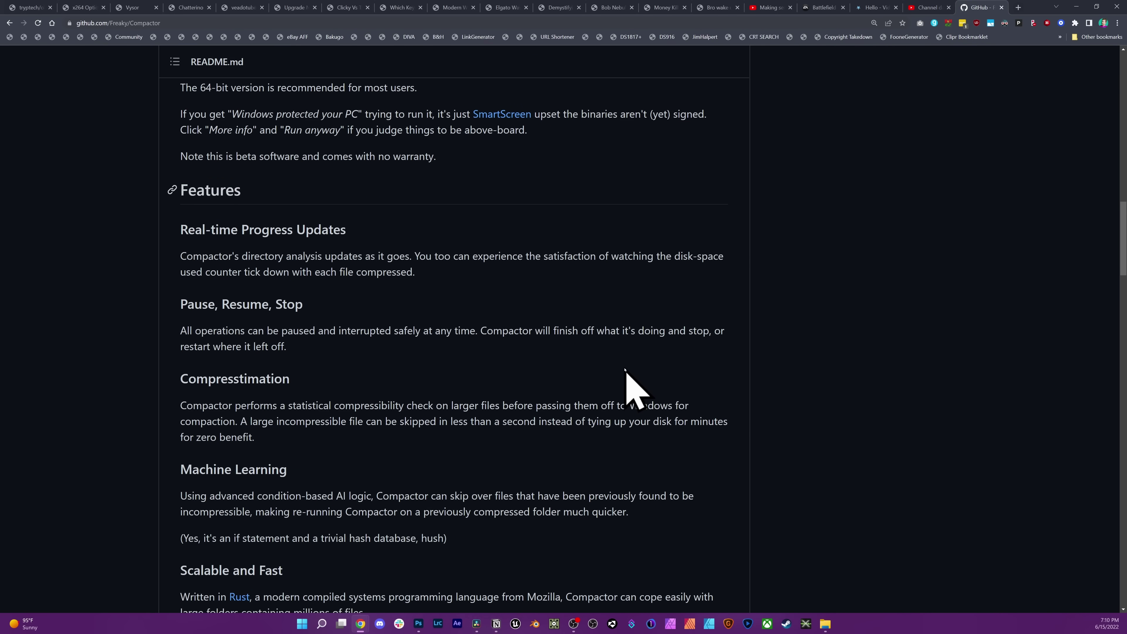
scroll(623, 382, "up", 15)
scroll(621, 377, "up", 5)
scroll(501, 439, "down", 20)
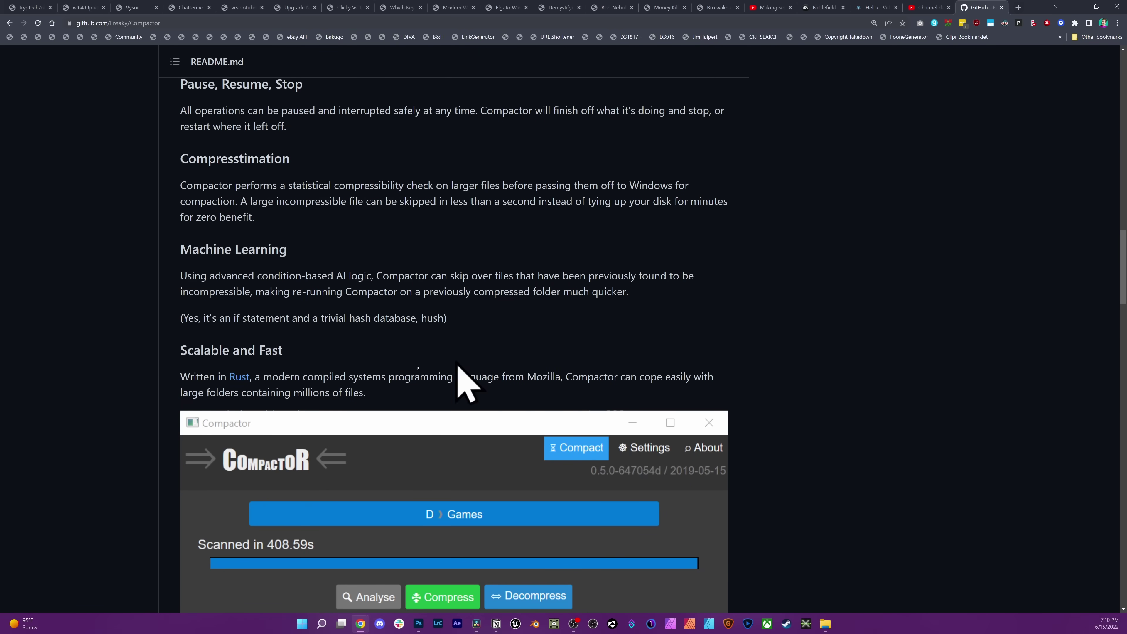
scroll(420, 360, "down", 6)
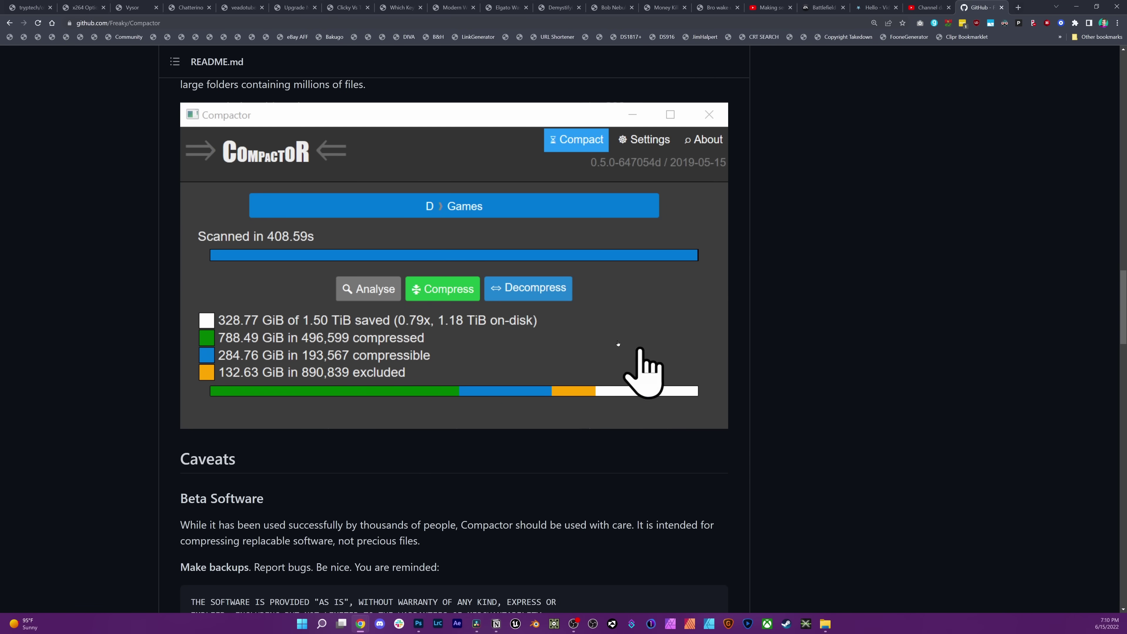
scroll(611, 324, "up", 2)
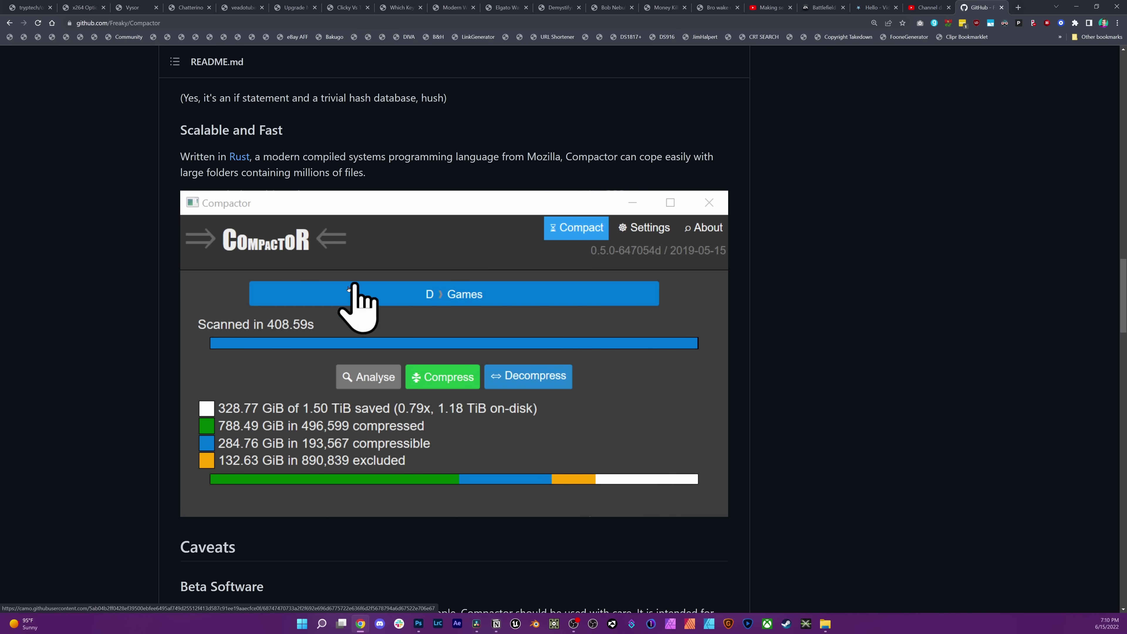
Open File Explorer on This PC and show the address bar's top-level locations list
left_click(824, 623)
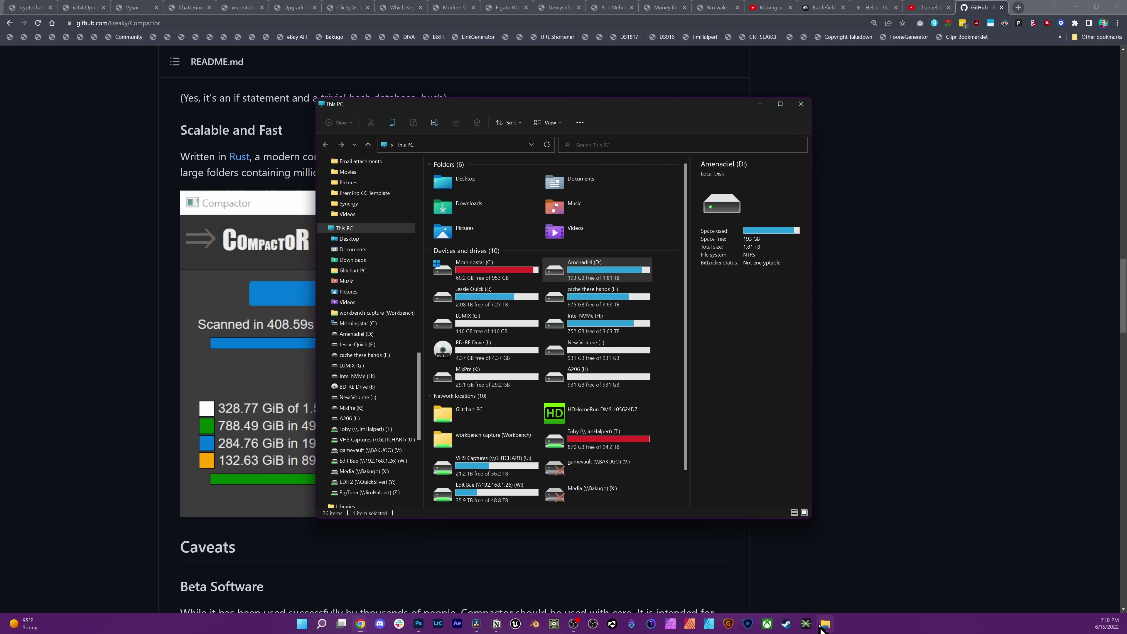
scroll(375, 355, "up", 10)
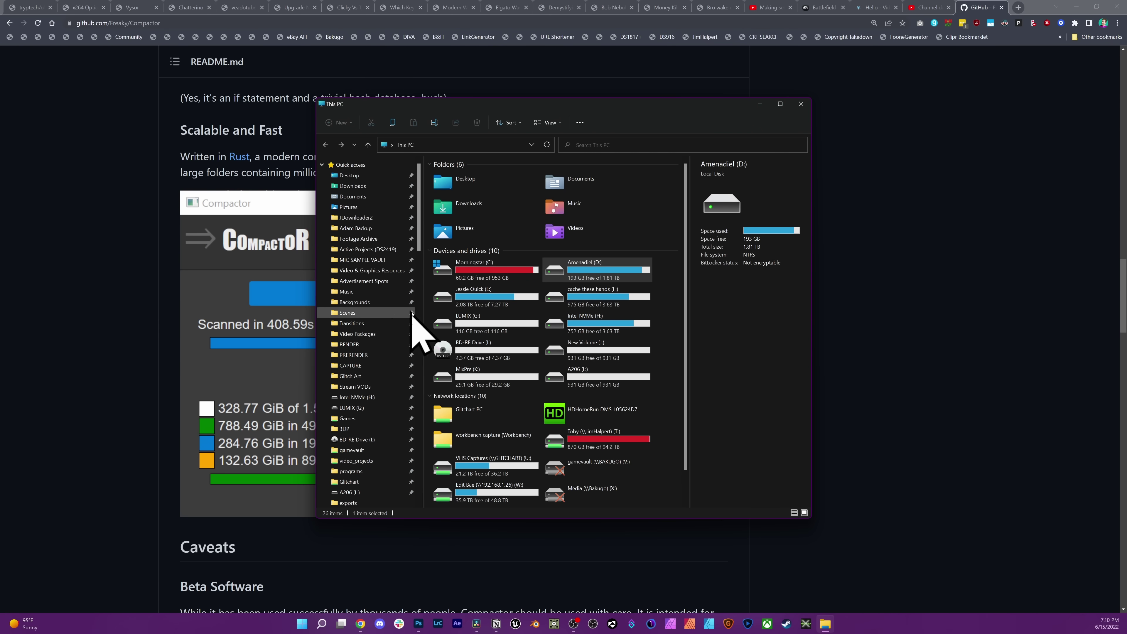
left_click(392, 145)
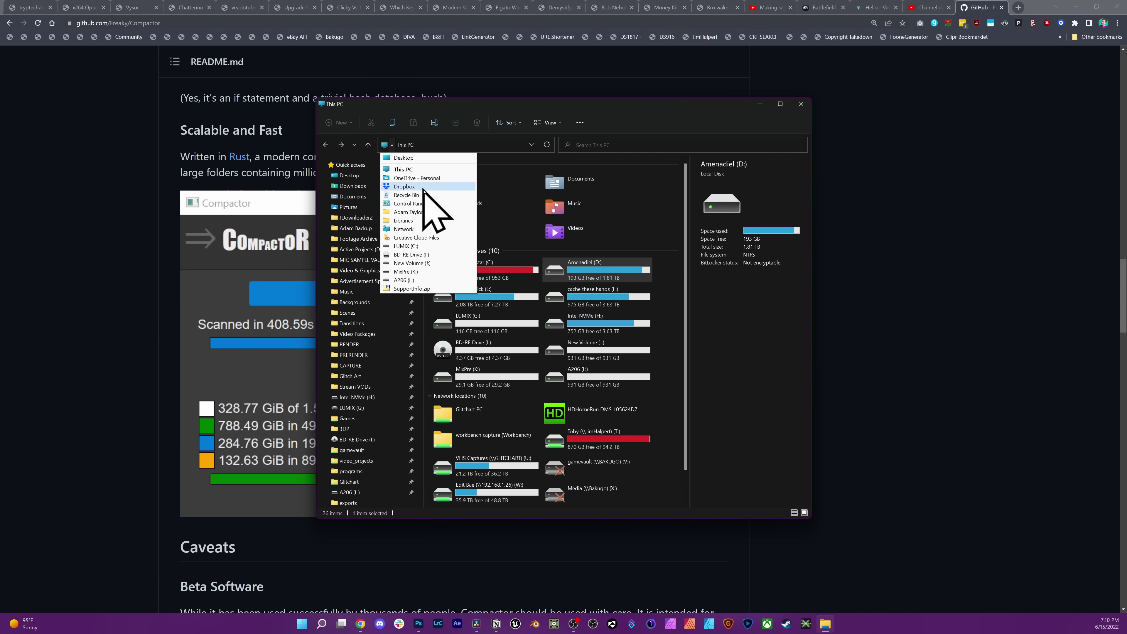
key("Escape")
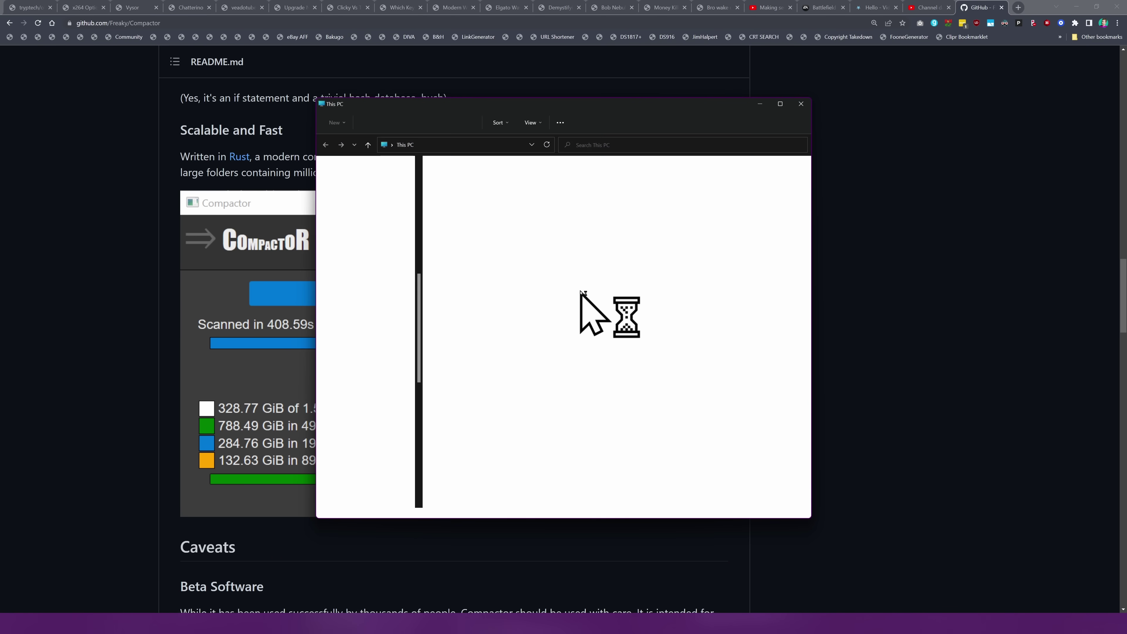
left_click(391, 147)
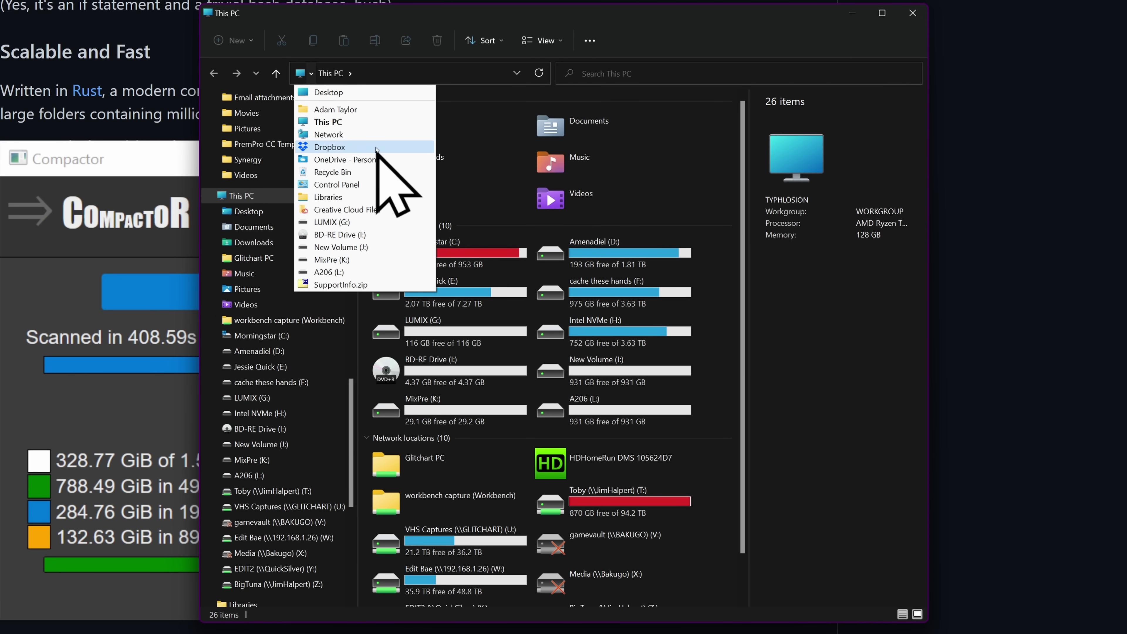
Close the locations list and select all items in the user profile folder
left_click(378, 109)
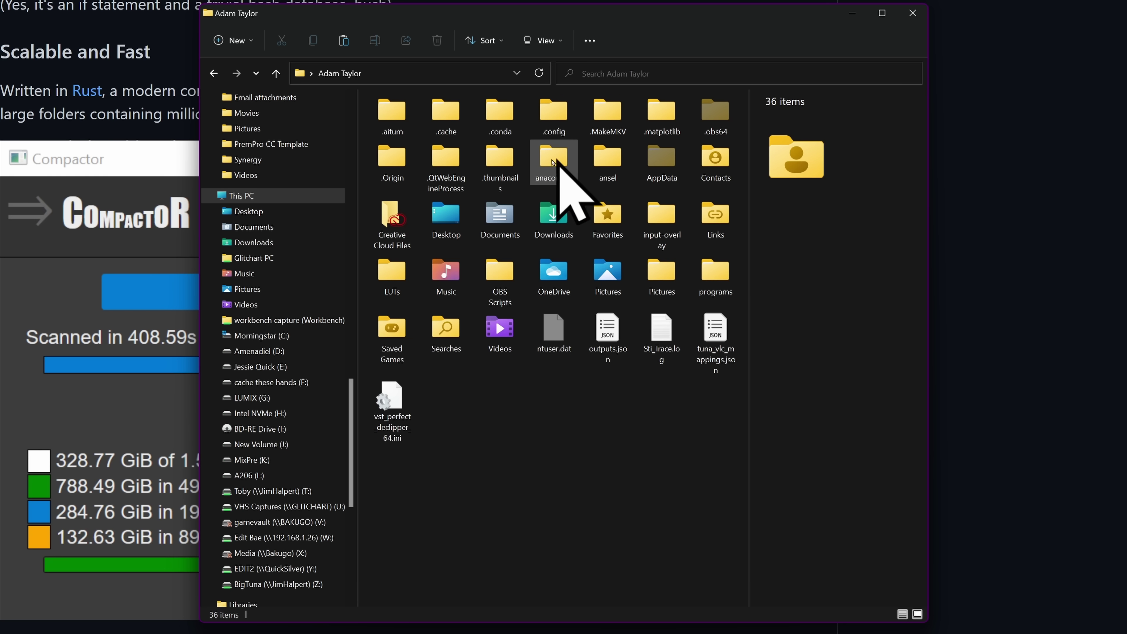
left_click(653, 161)
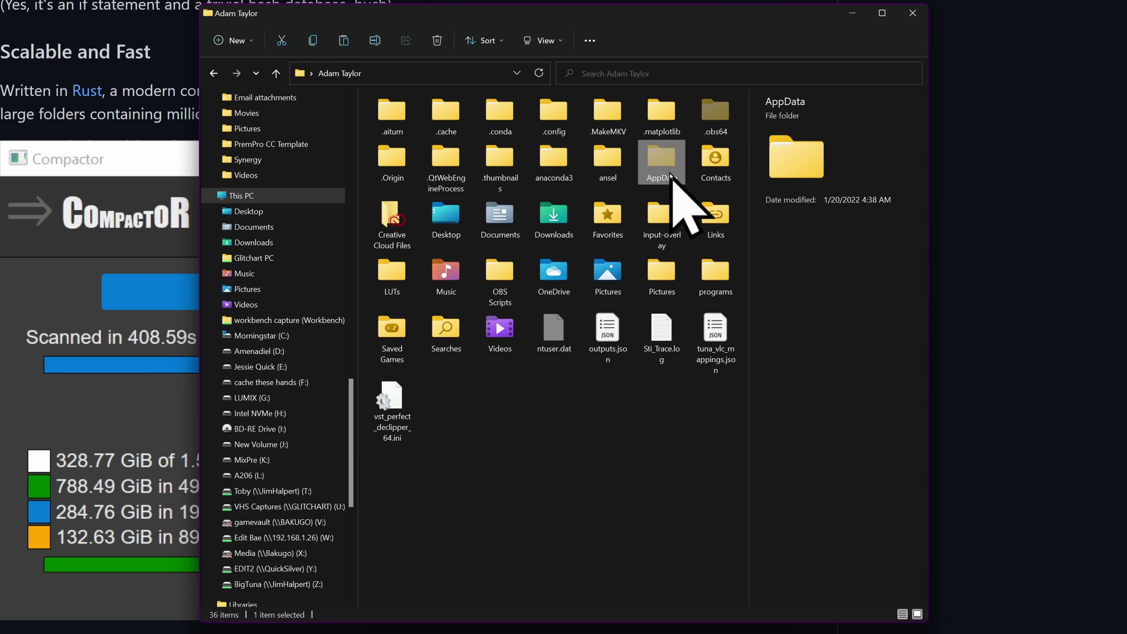
left_click_drag(727, 457, 581, 454)
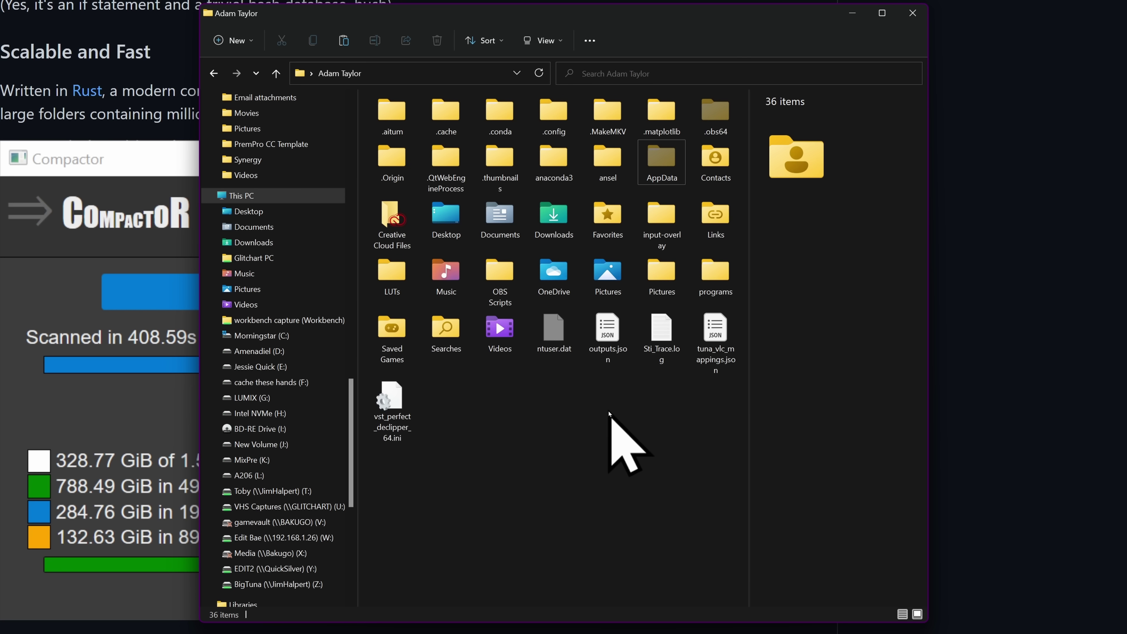
left_click_drag(723, 457, 324, 102)
Go into programs\Compactor-0.10.1 and launch Compactor.exe
double_click(712, 276)
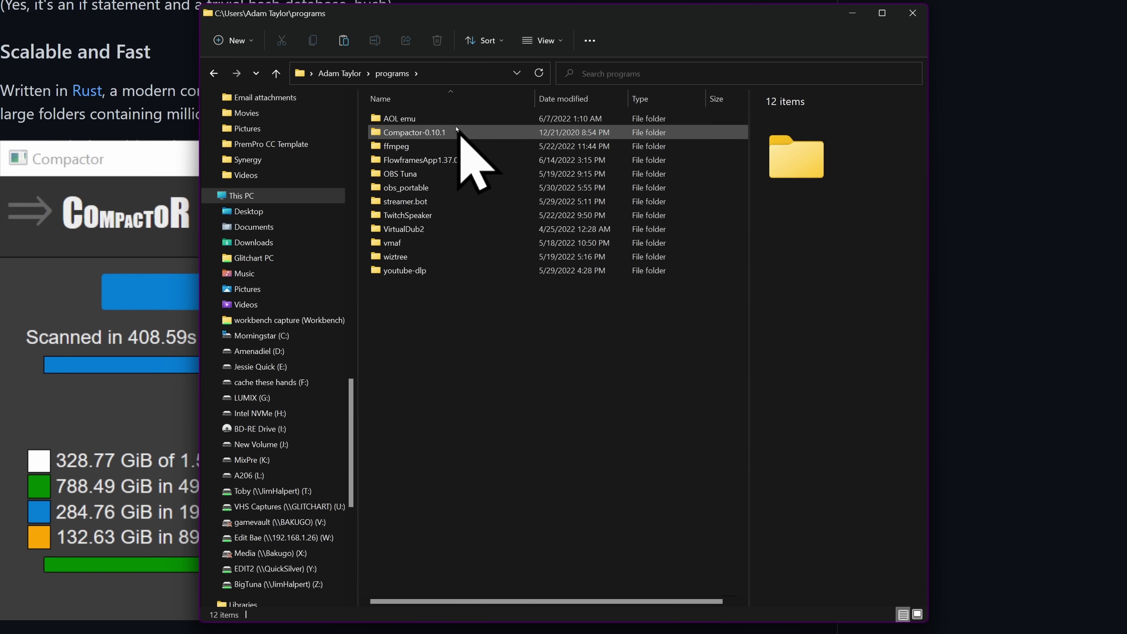
scroll(301, 328, "up", 10)
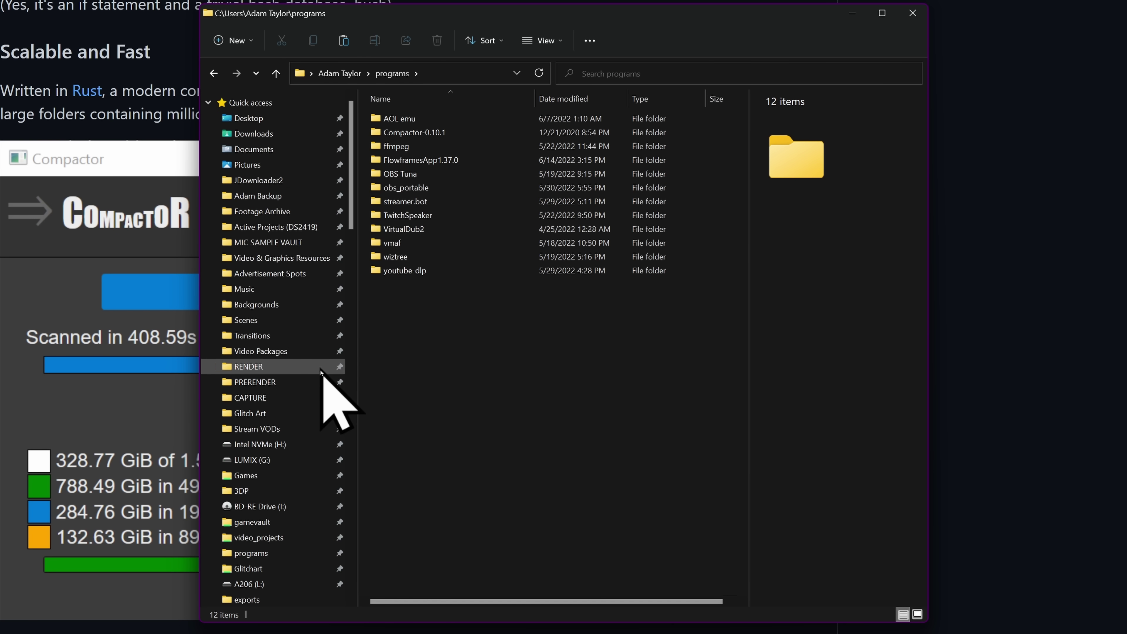
scroll(322, 377, "down", 2)
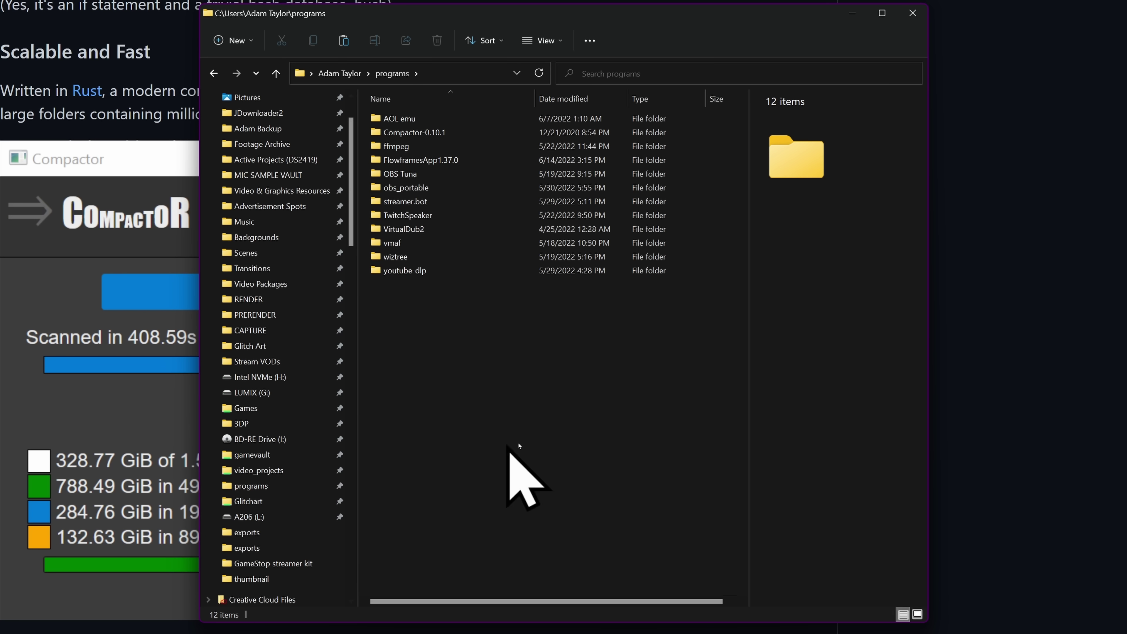
double_click(426, 135)
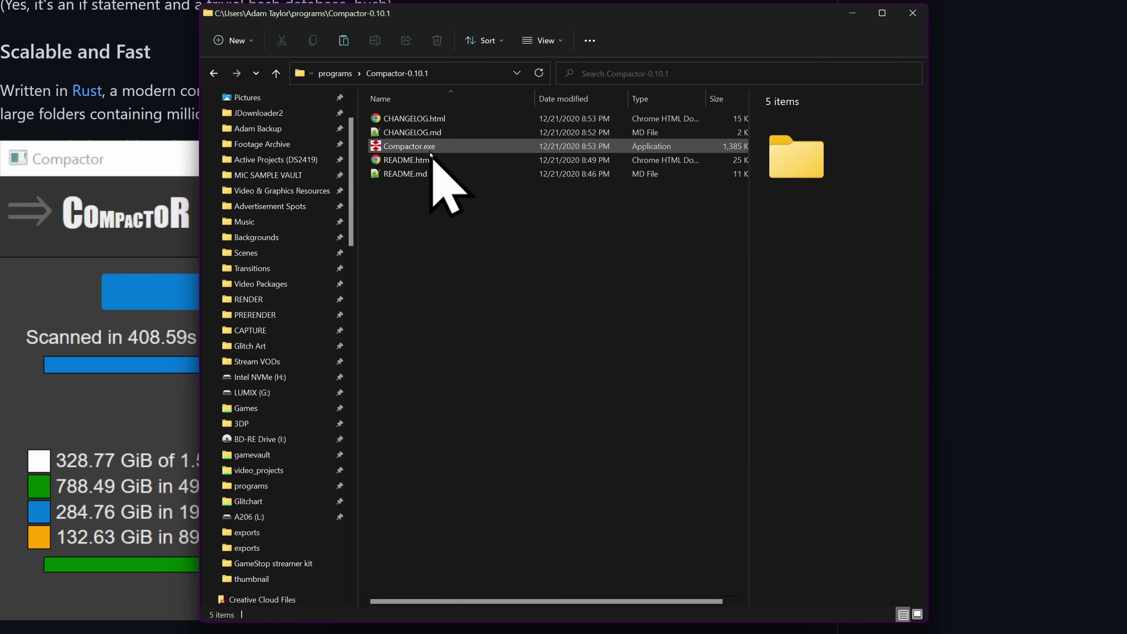
double_click(429, 149)
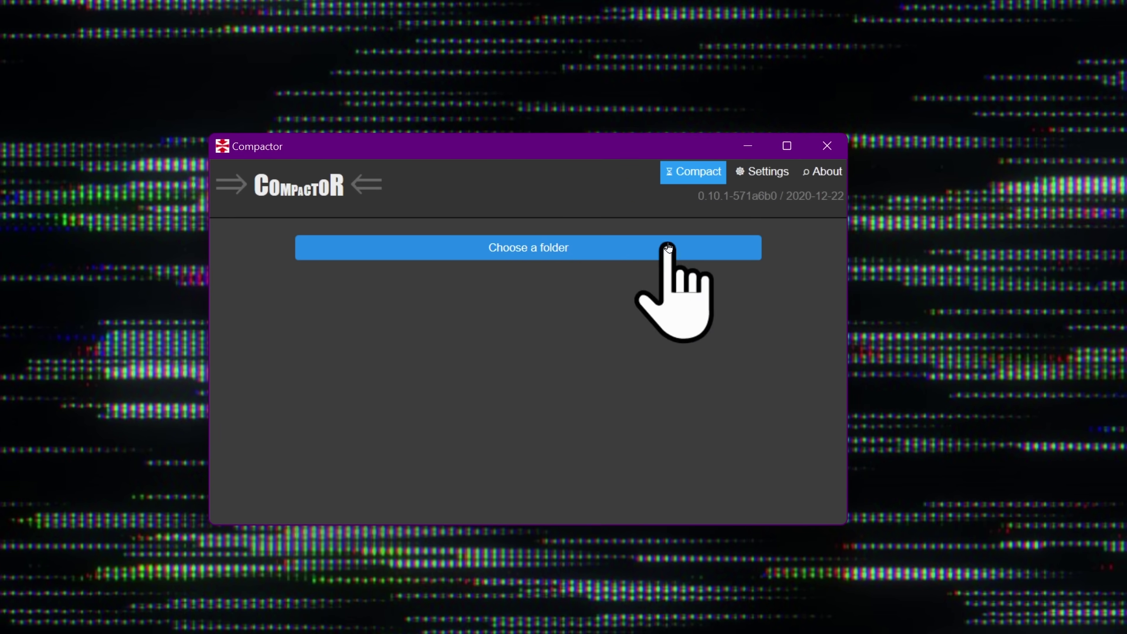
Open Compactor's Choose a folder picker and close it without selecting a folder
left_click(640, 345)
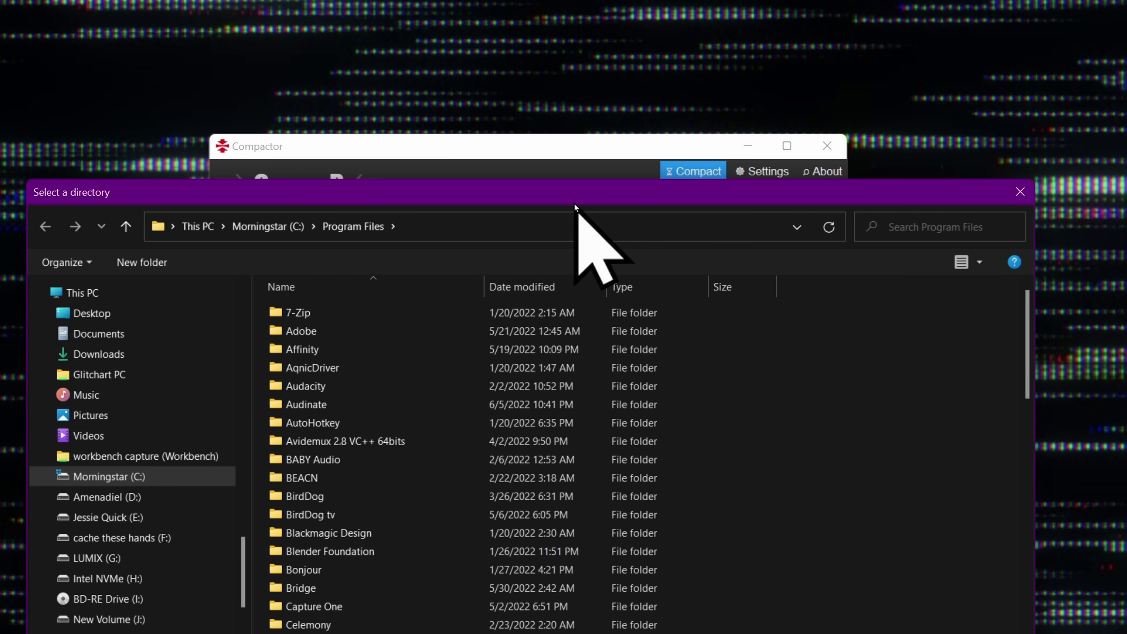
left_click(1020, 191)
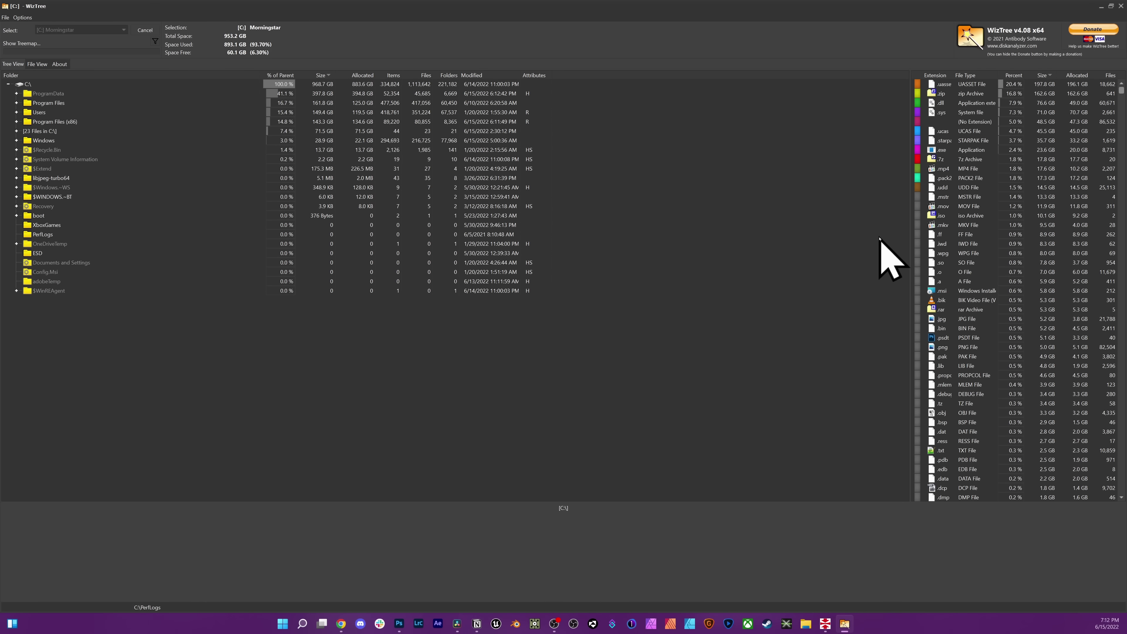
Enlarge WizTree's treemap and copy the path of the EpicGamesLauncher folder under ProgramData
left_click_drag(626, 503, 639, 372)
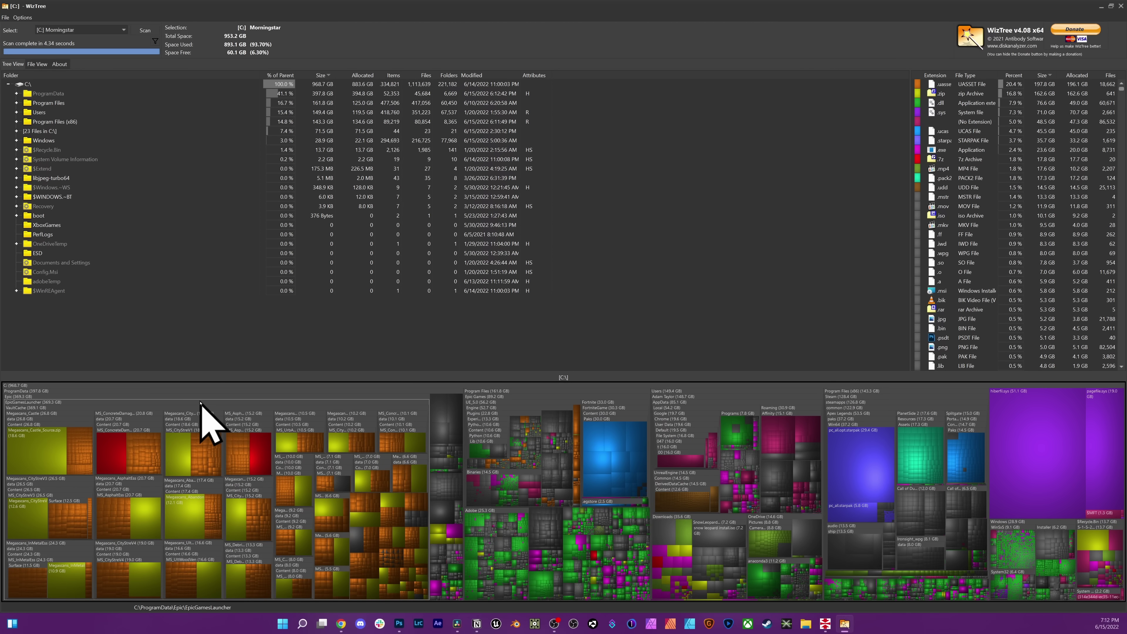
left_click(200, 401)
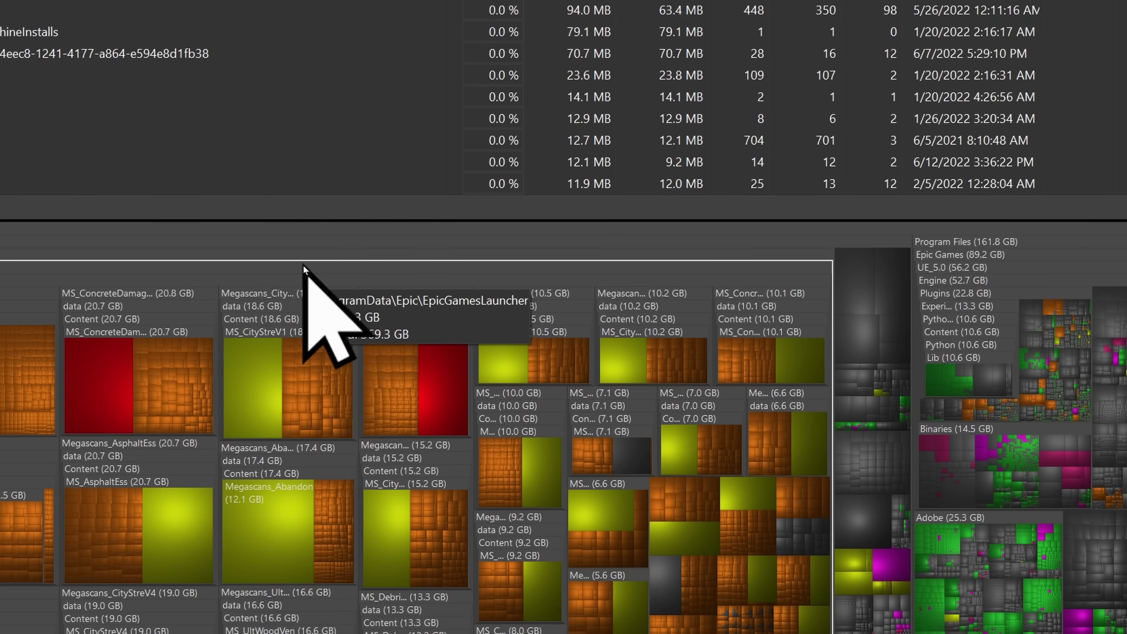
right_click(200, 402)
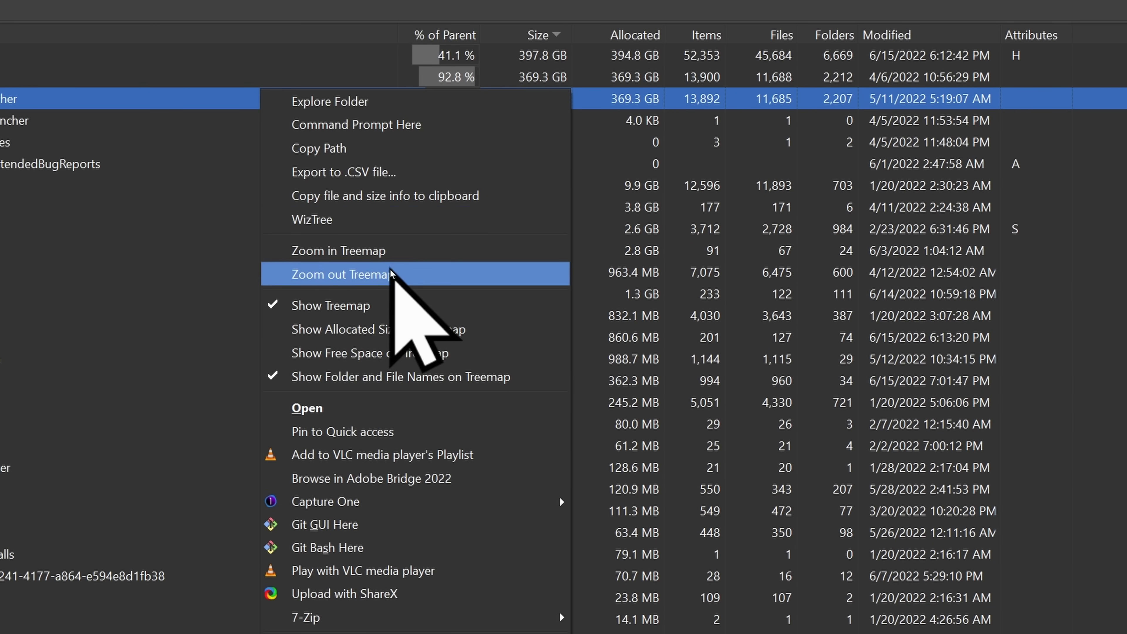
left_click(385, 153)
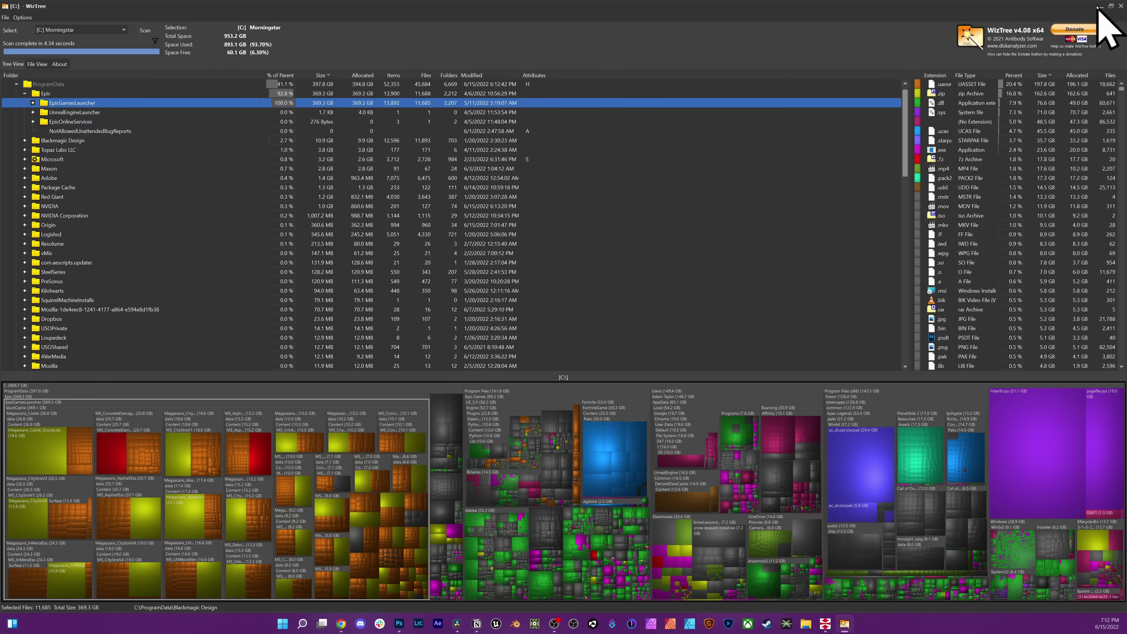
Scan the pasted EpicGamesLauncher path in Compactor, highlighting the 280.09 GiB compressible figure
left_click(1115, 9)
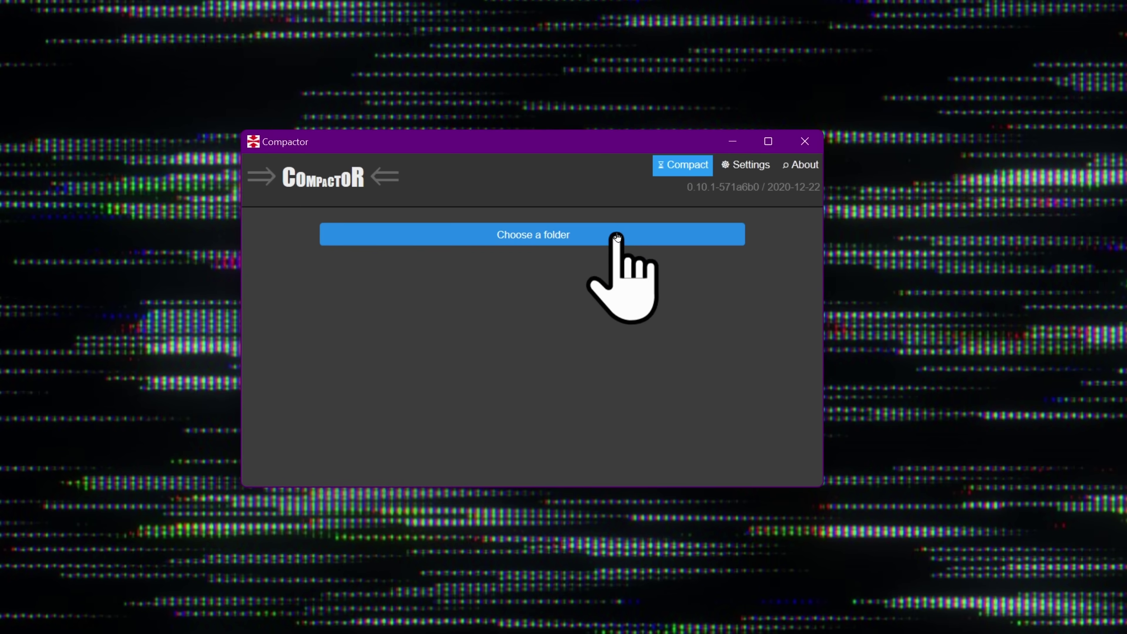
left_click(617, 238)
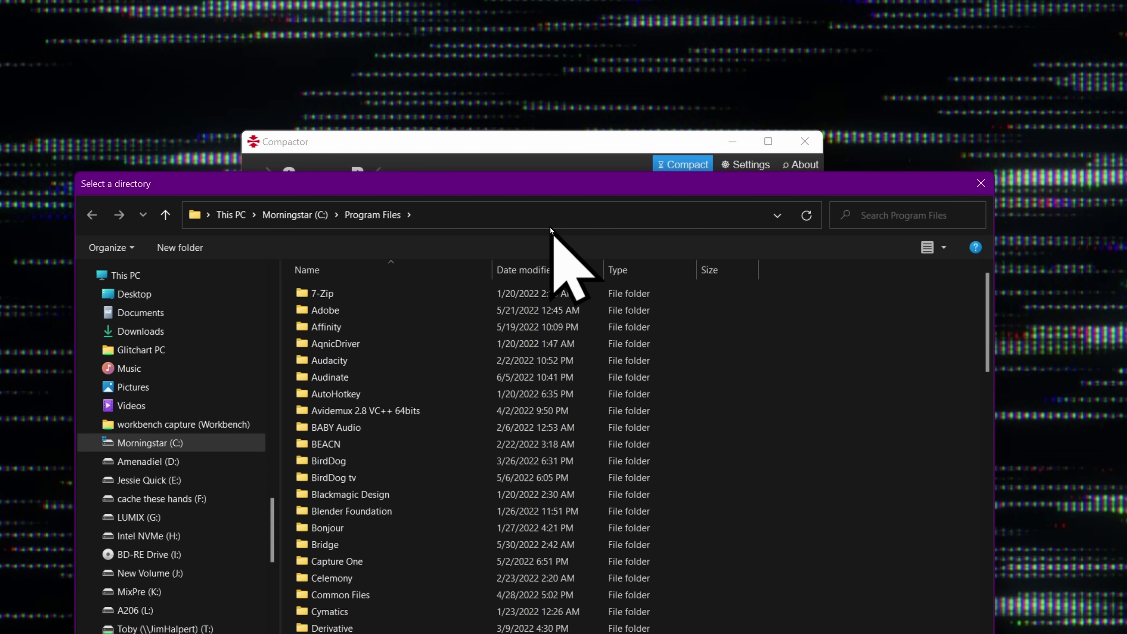
left_click(550, 224)
key("ctrl+v")
key("Return")
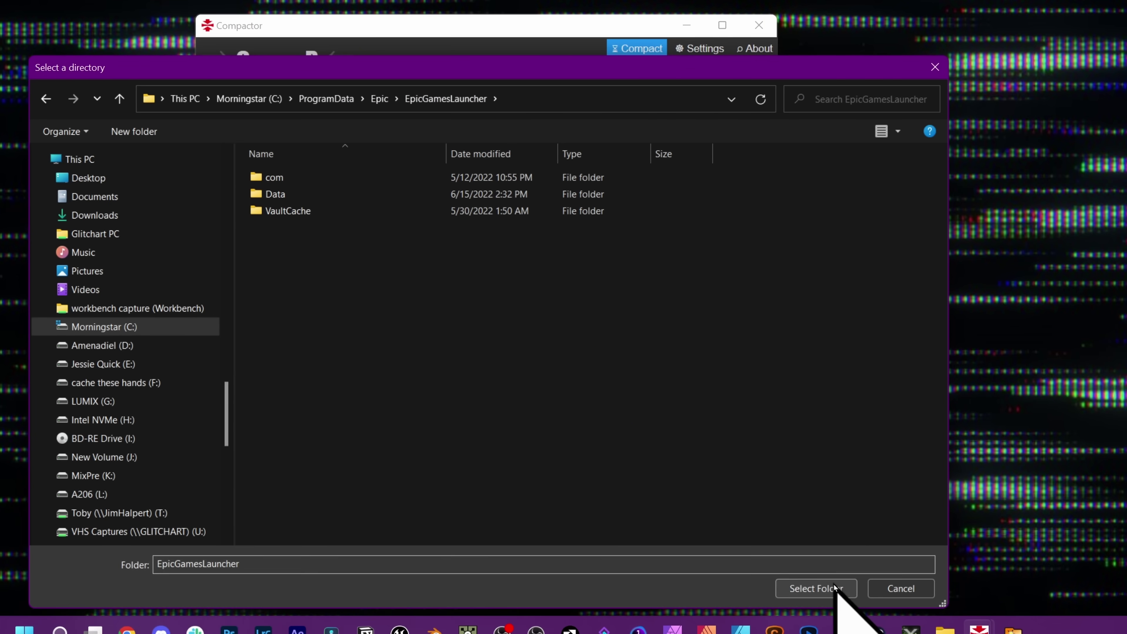
left_click(833, 610)
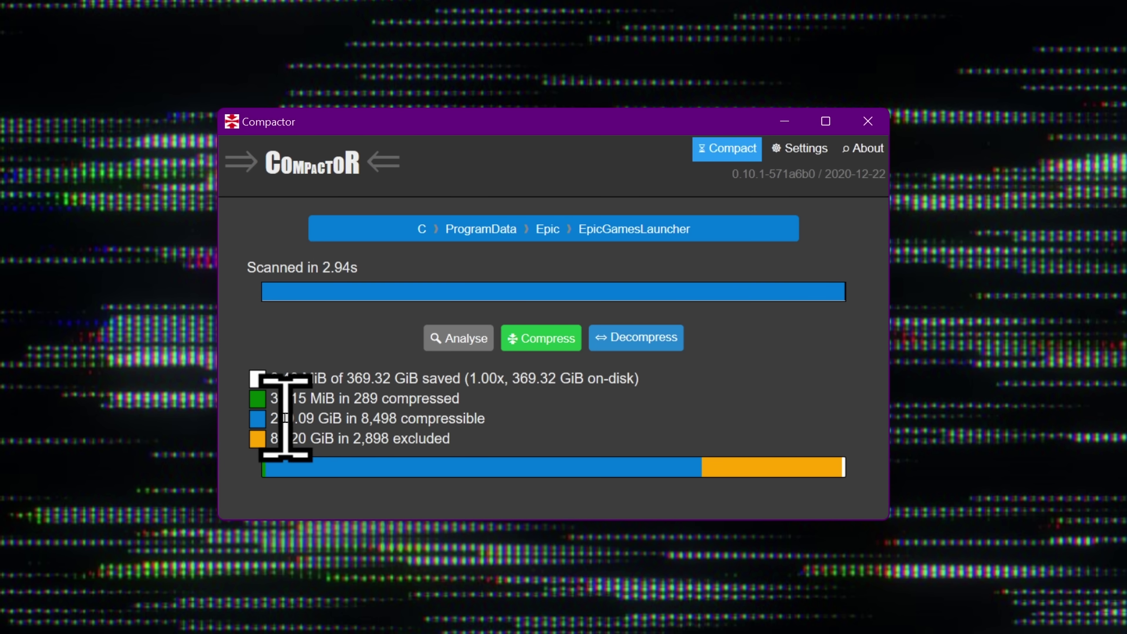
left_click_drag(268, 417, 511, 413)
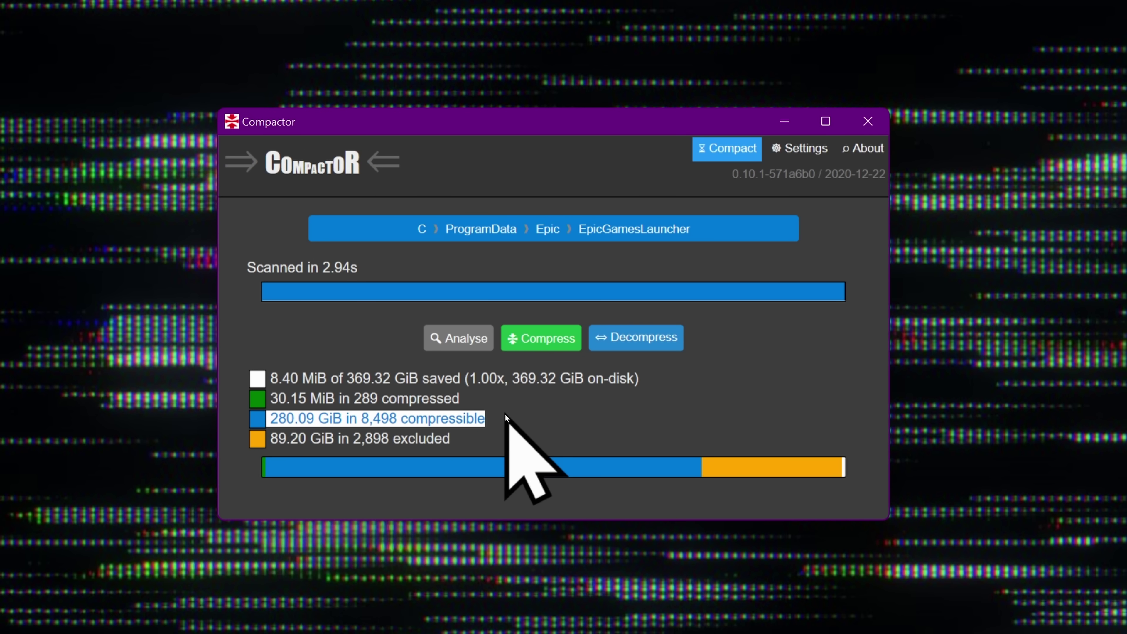
Compress EpicGamesLauncher, check drive C:'s refreshed free space in This PC, then stop the run
left_click(560, 344)
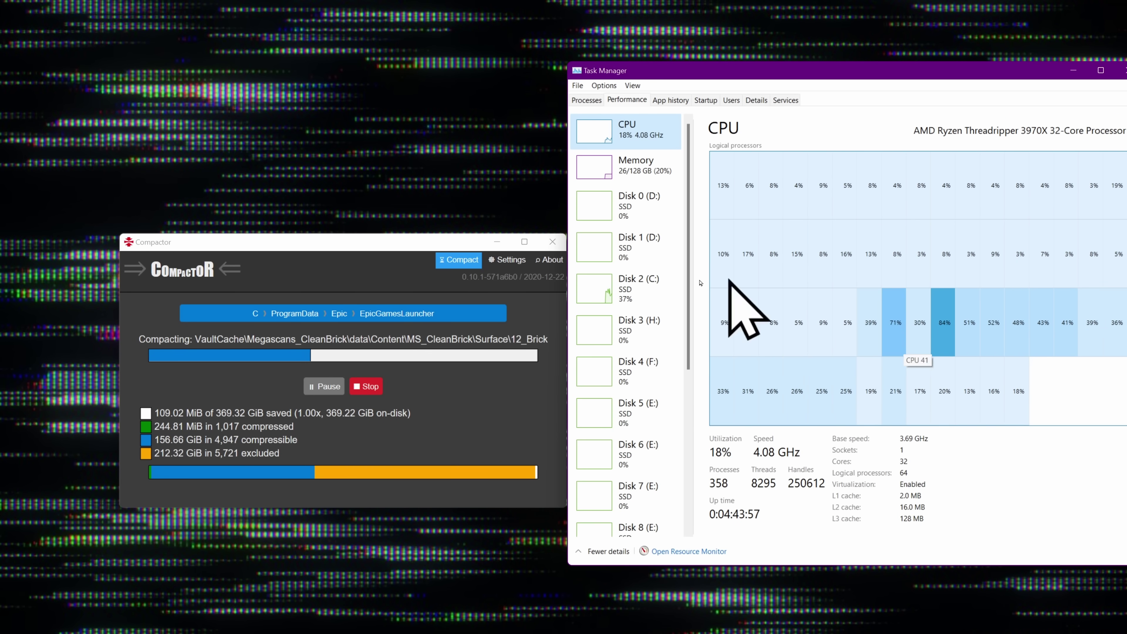
left_click(449, 252)
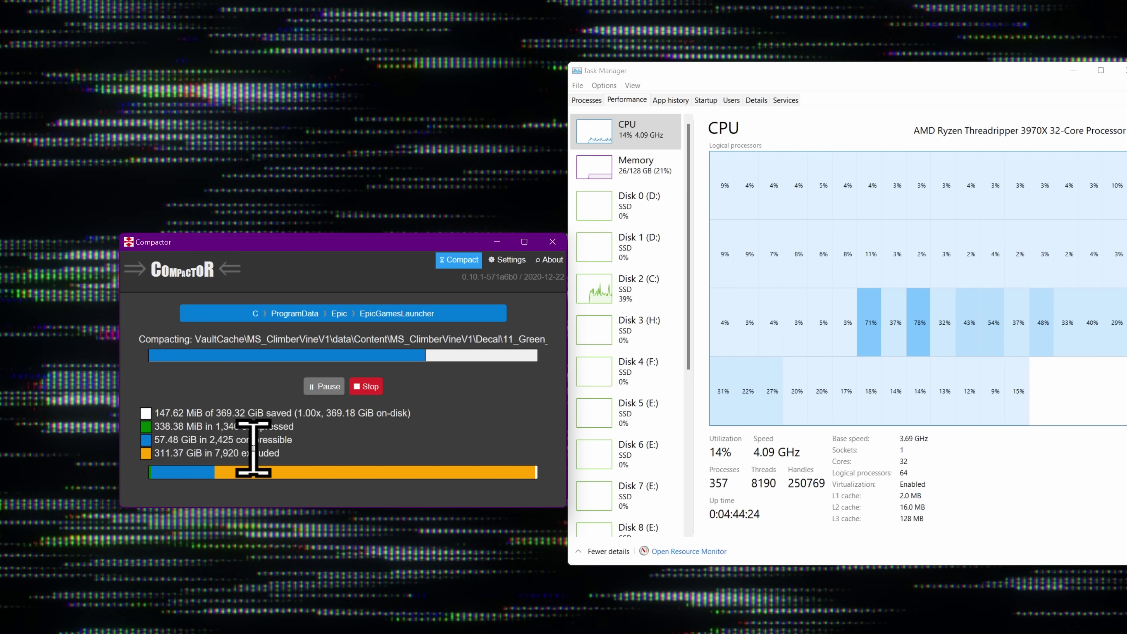
key("super+e")
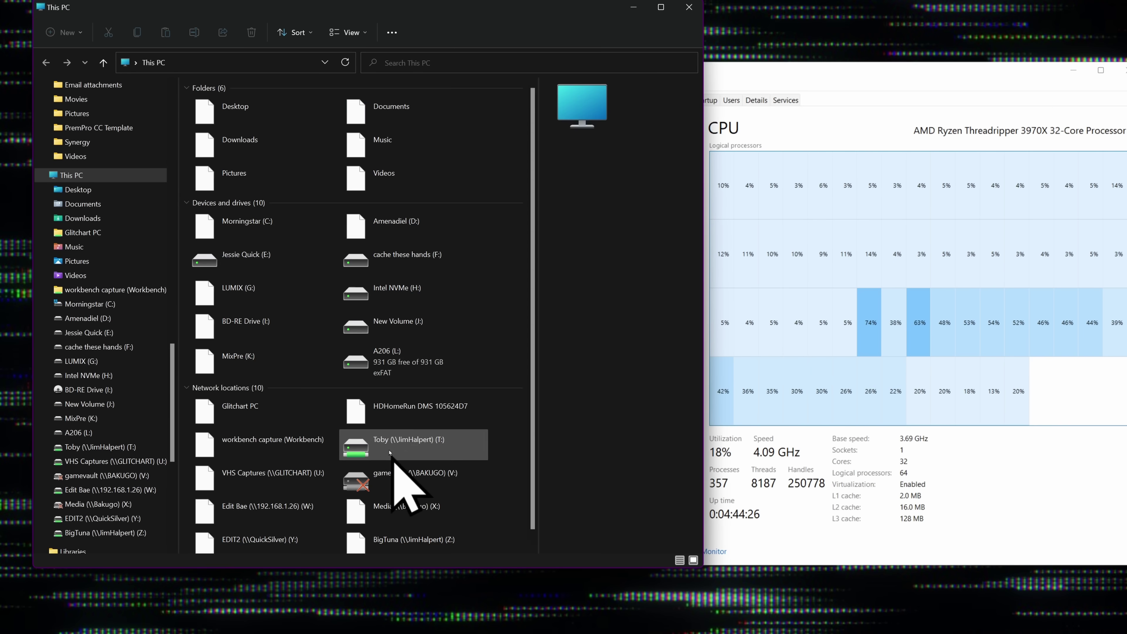
left_click(320, 235)
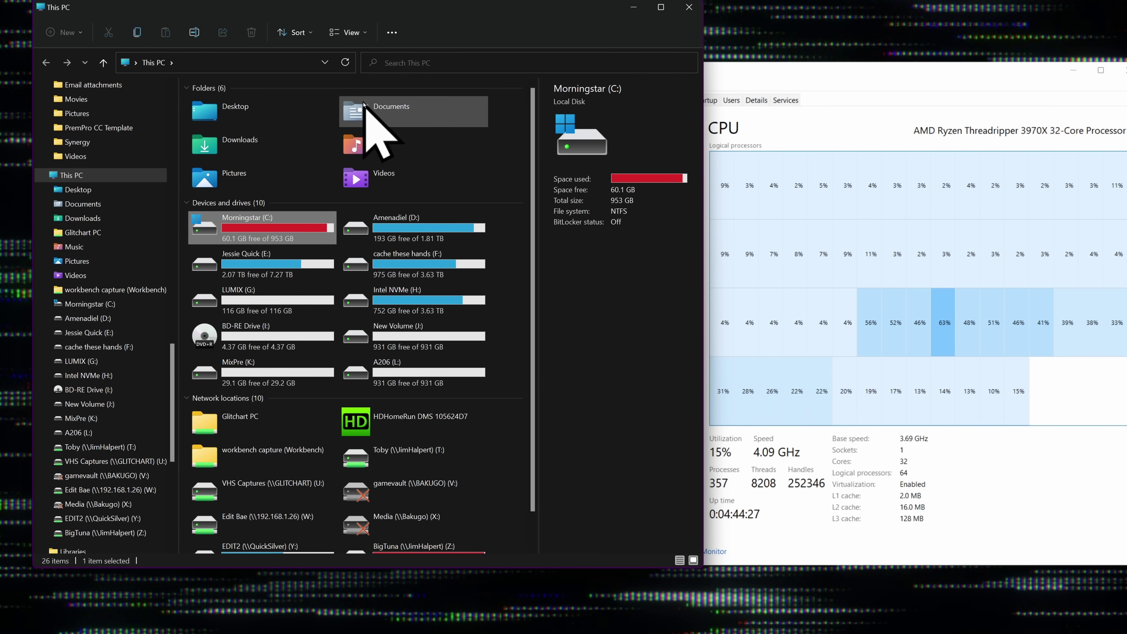
left_click(345, 62)
left_click(689, 7)
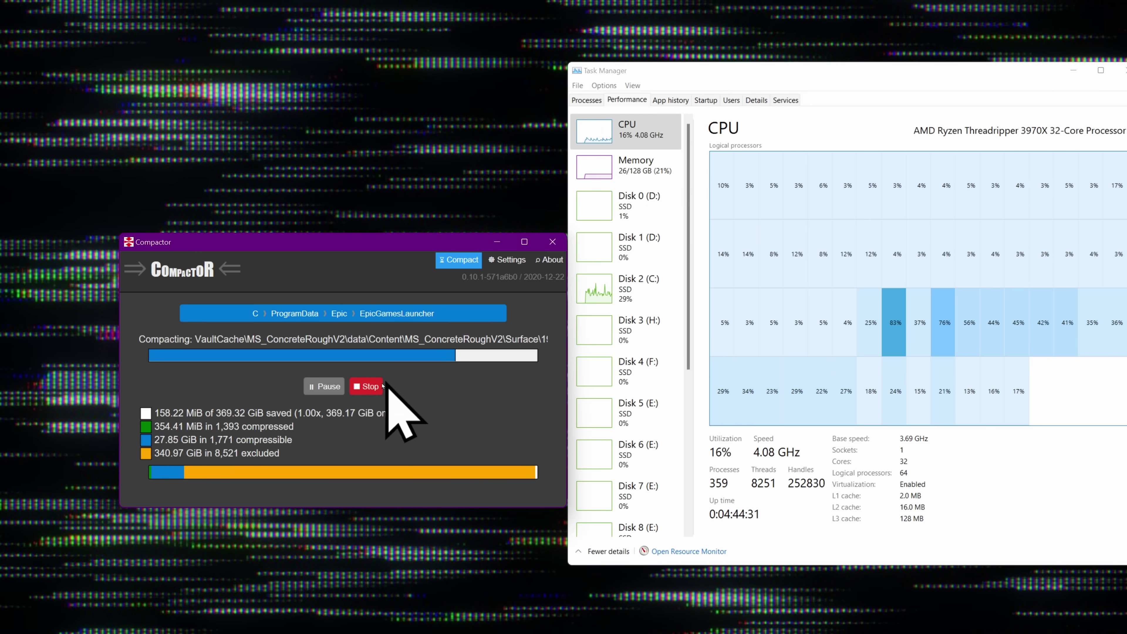
left_click(366, 386)
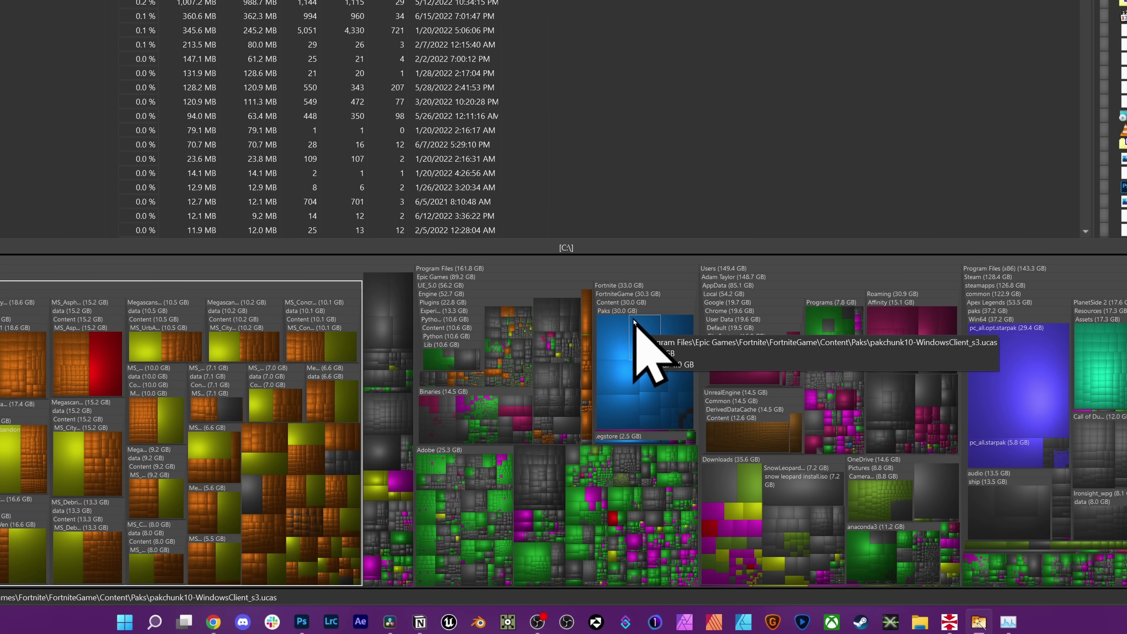
Copy the Fortnite folder's path from the WizTree treemap
right_click(637, 293)
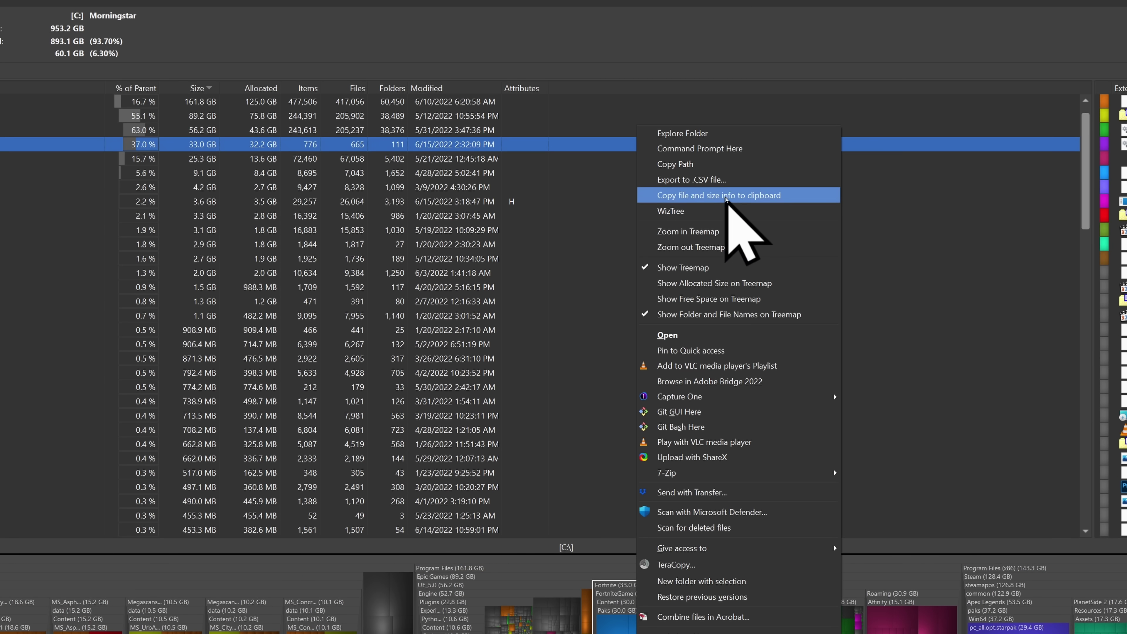
left_click(737, 165)
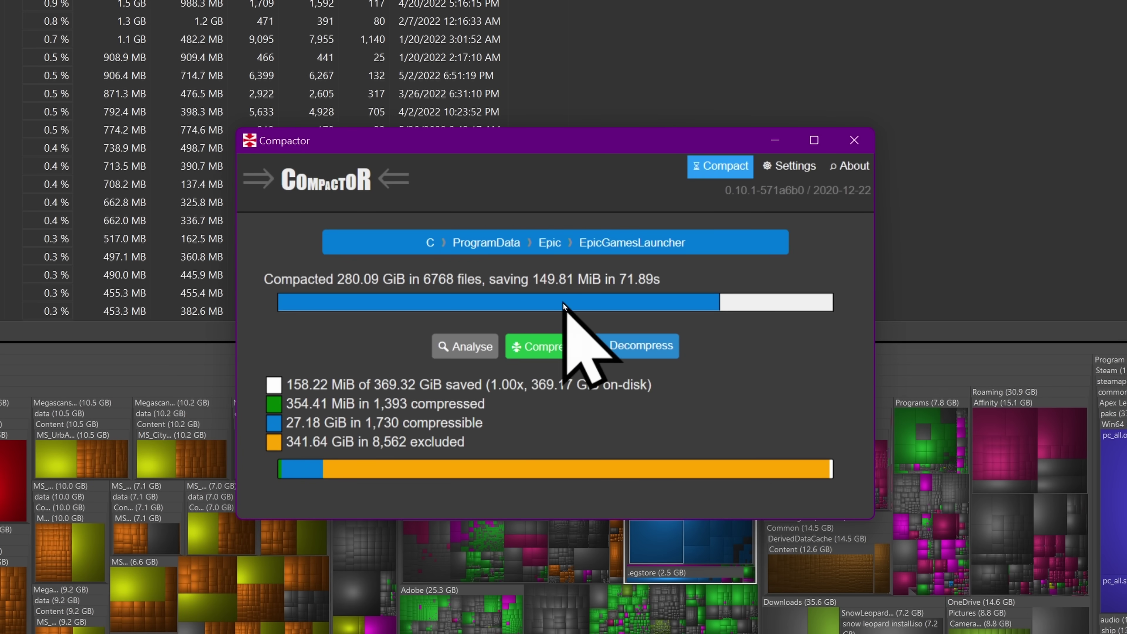
Load the pasted Fortnite path in Compactor and compress its 213 files, saving 236.00 MiB
left_click(692, 241)
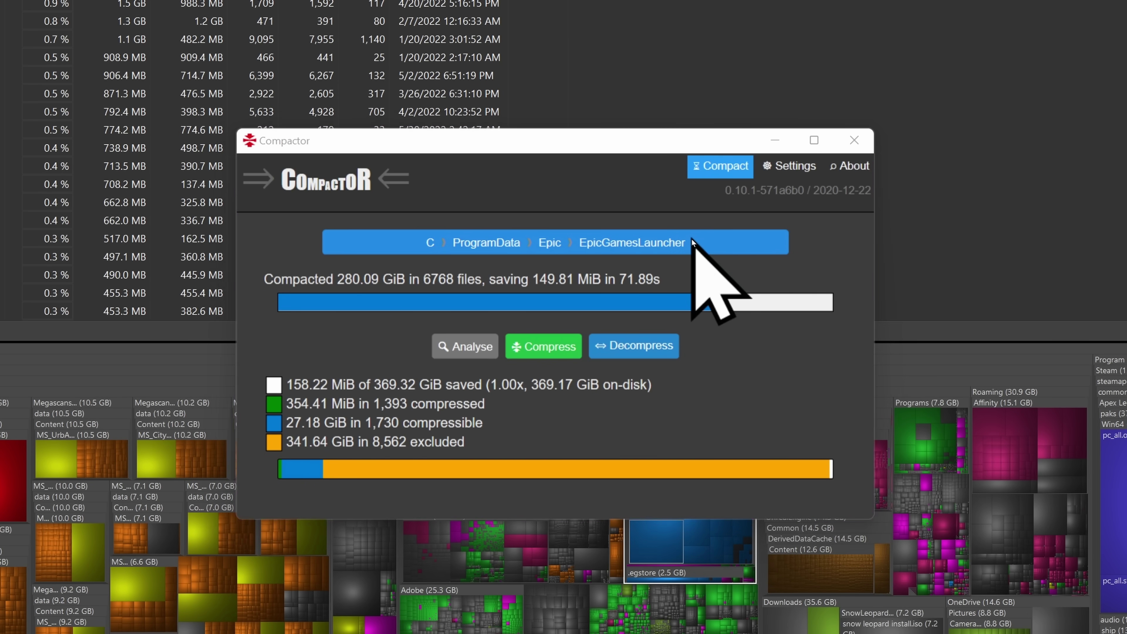
left_click(654, 218)
key("ctrl+v")
key("Return")
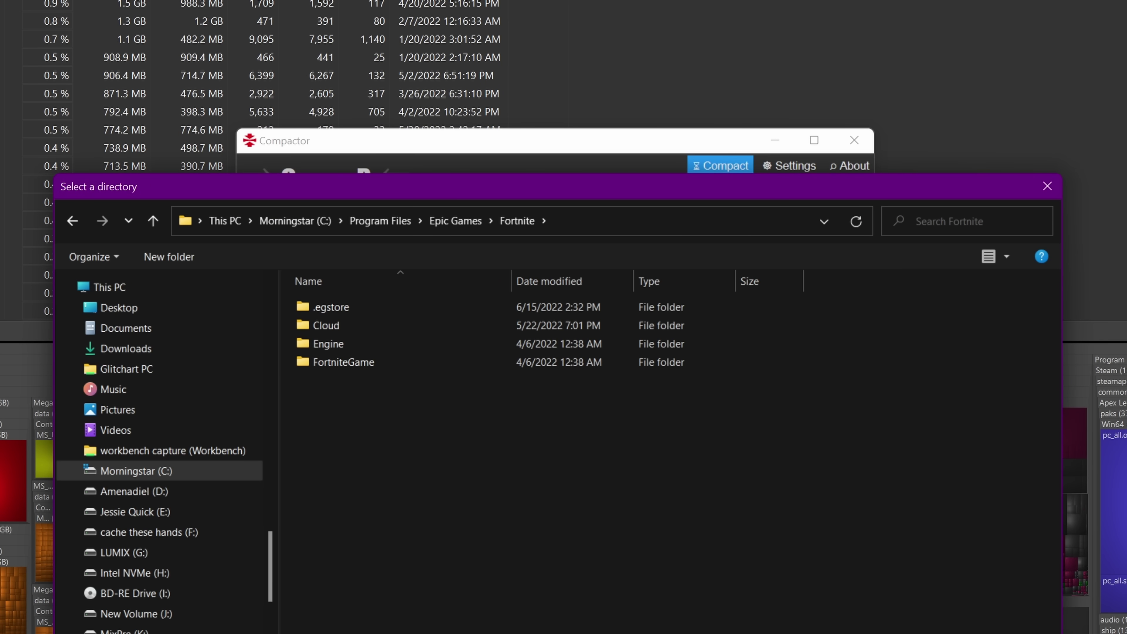
key("Return")
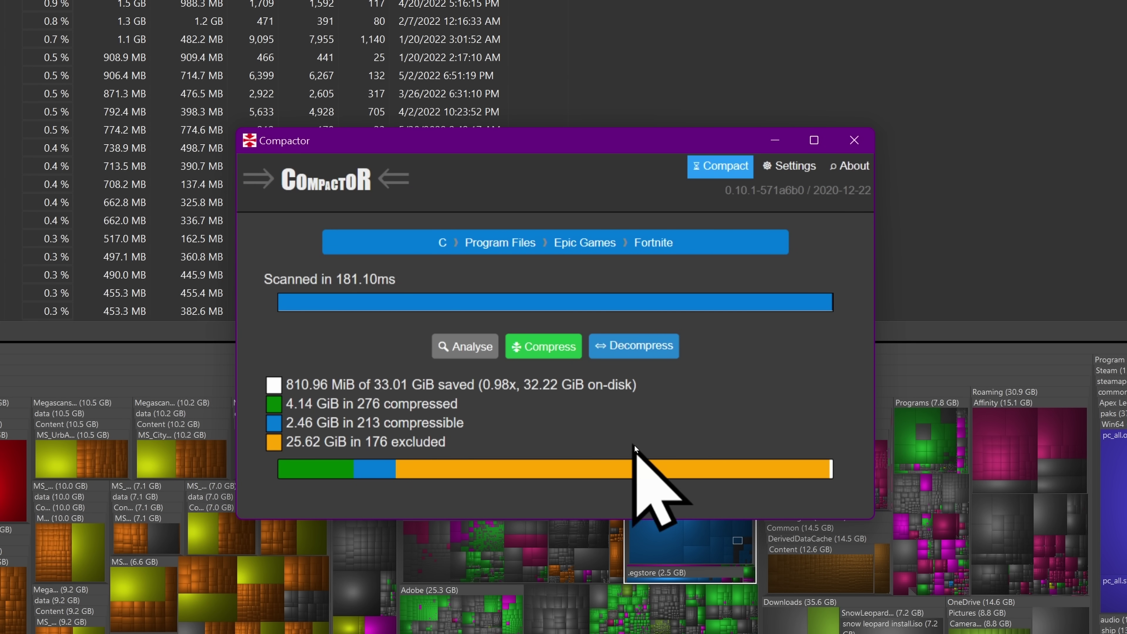
left_click(570, 353)
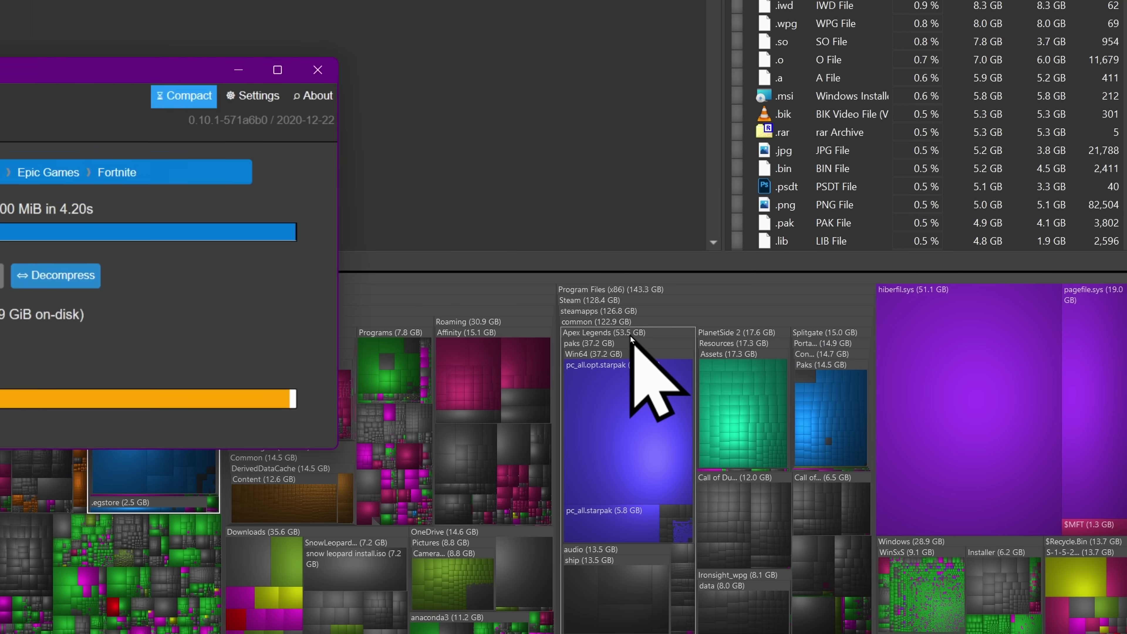
Copy the Apex Legends path from WizTree and scan it in Compactor, finding 205.67 MiB compressible
right_click(630, 333)
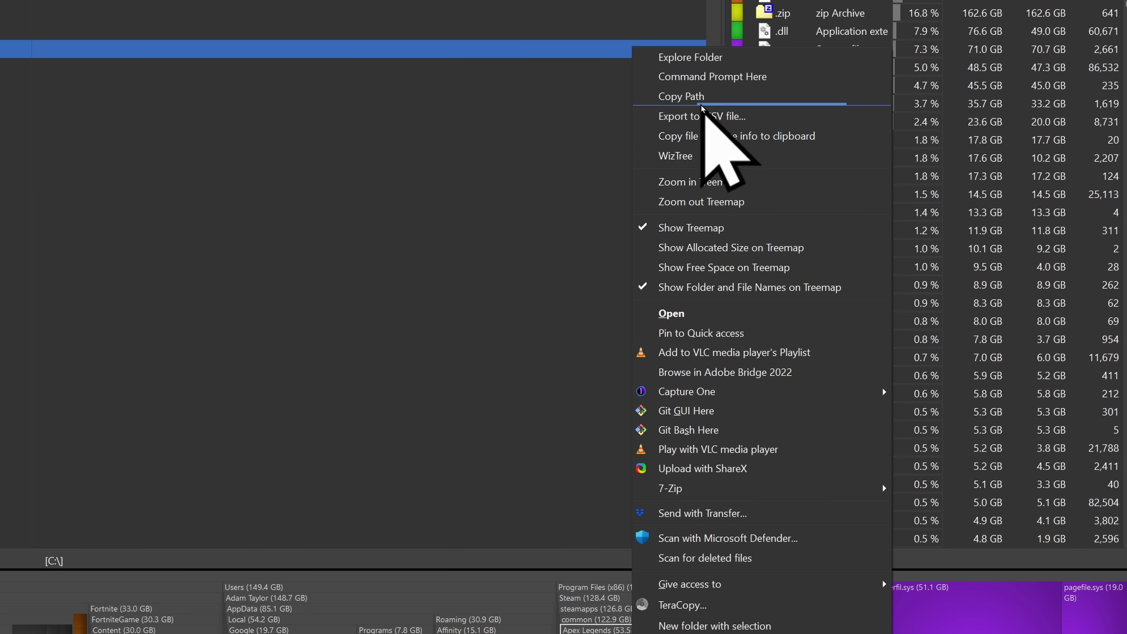
left_click(683, 96)
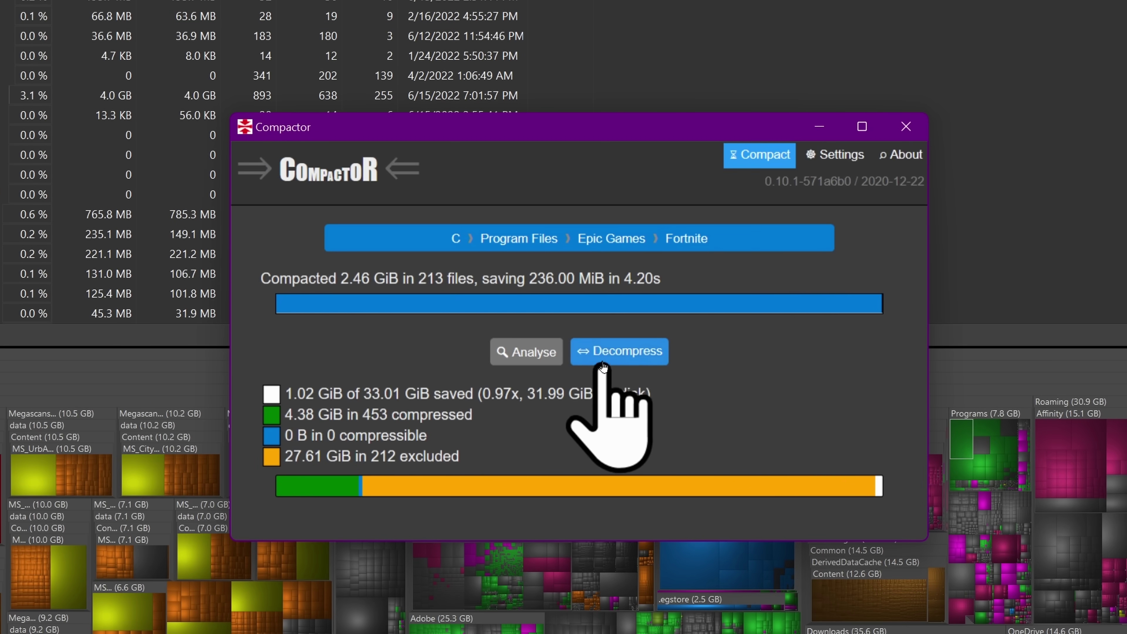
left_click(613, 240)
left_click(612, 208)
key("ctrl+v")
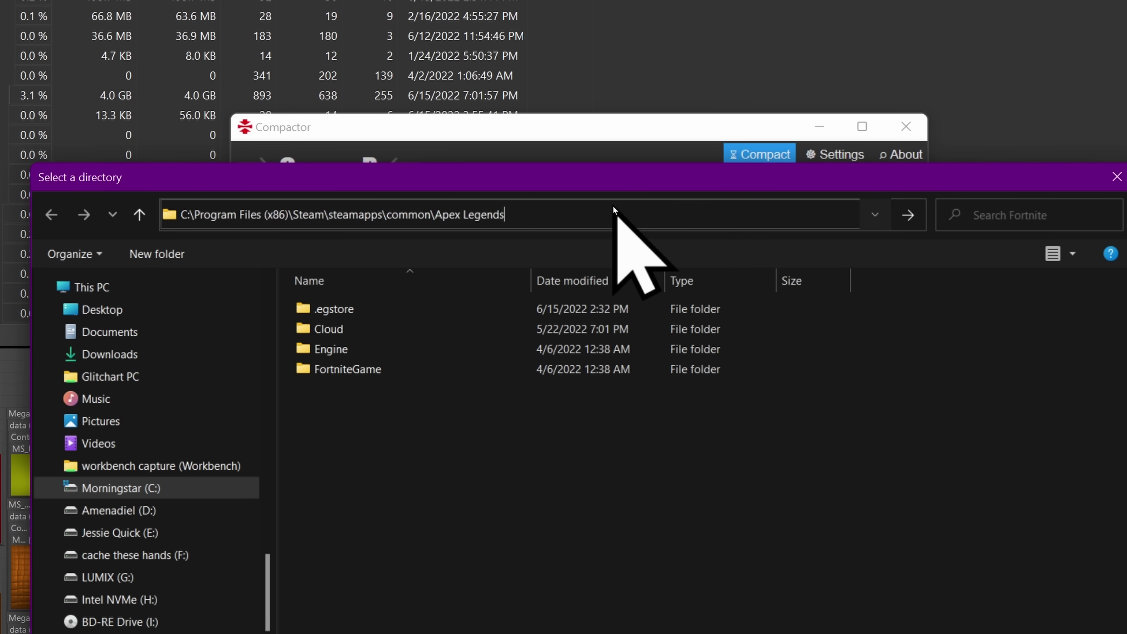
key("Return")
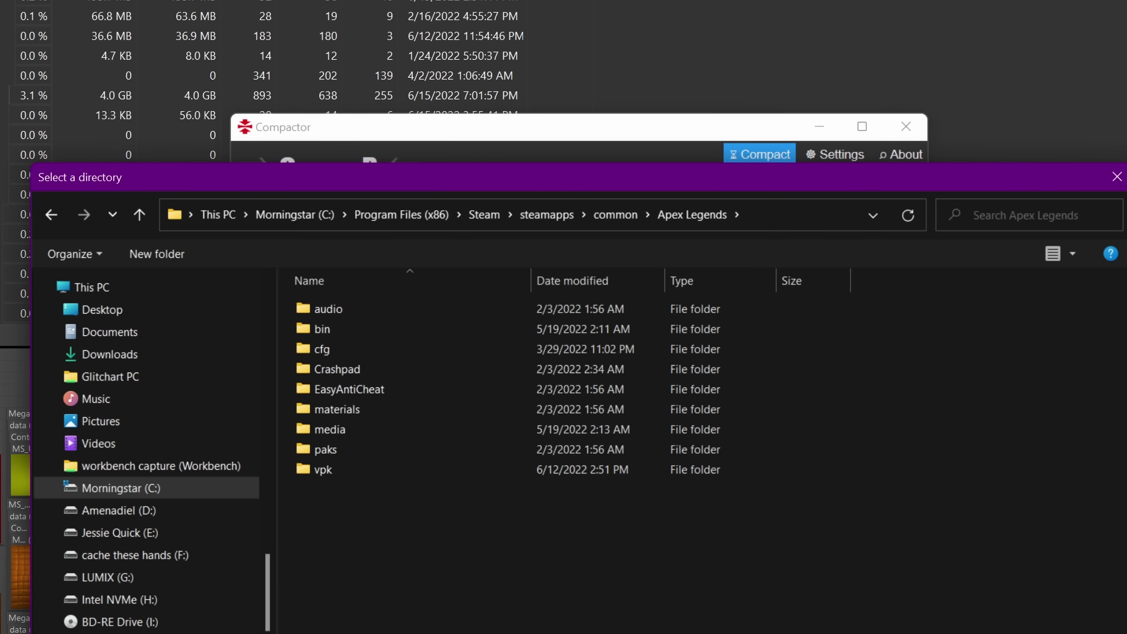
key("Return")
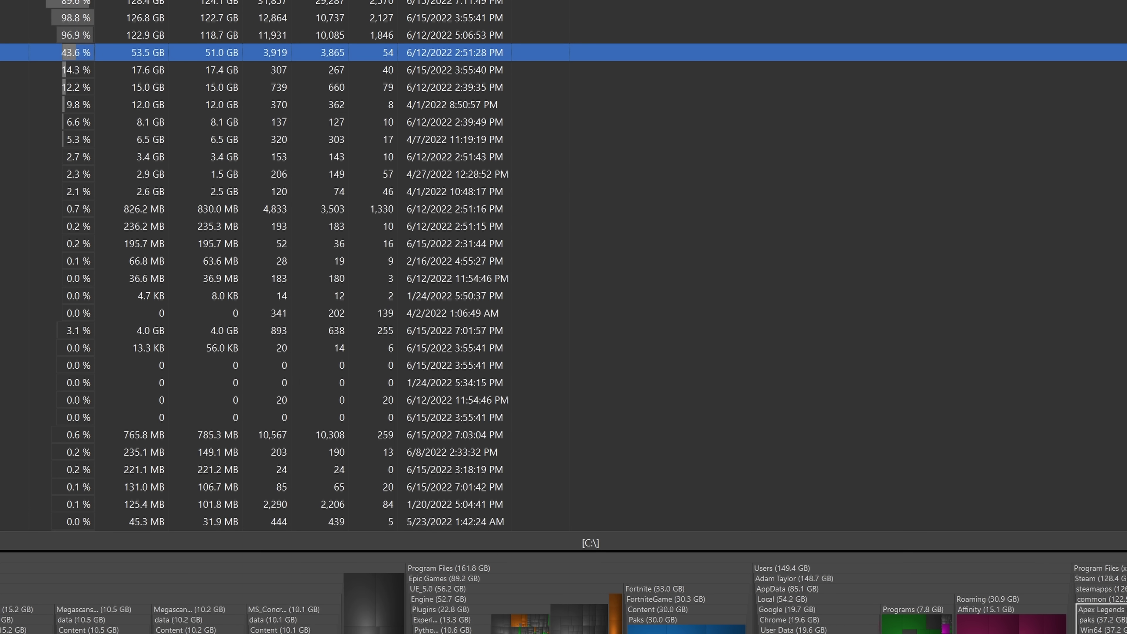
Copy the Downloads folder path from WizTree and bring up Compactor's folder picker
right_click(794, 621)
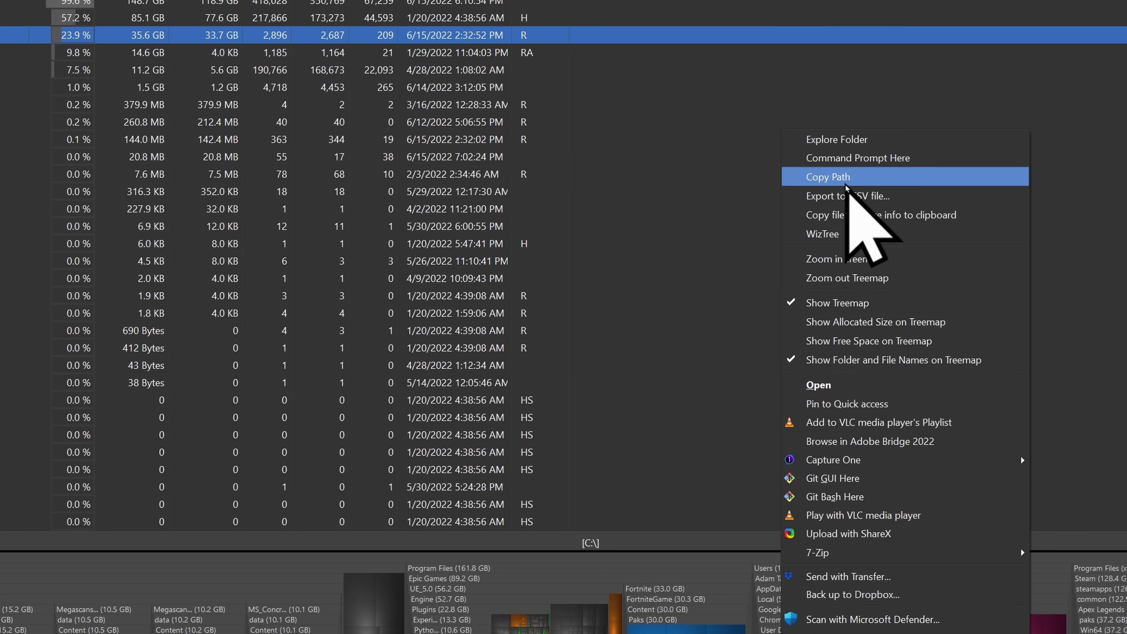
left_click(850, 177)
key("alt+Tab")
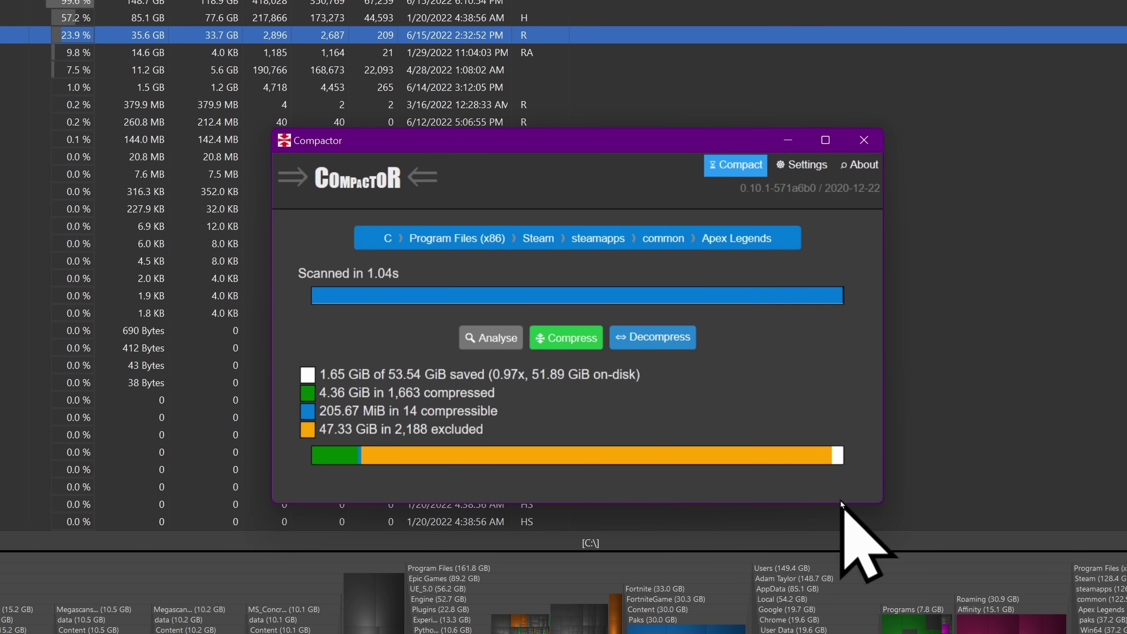
left_click(714, 243)
Load the Downloads path in Compactor and compress it, saving 192.41 MiB across 998 files
left_click(702, 429)
key("ctrl+v")
key("Return")
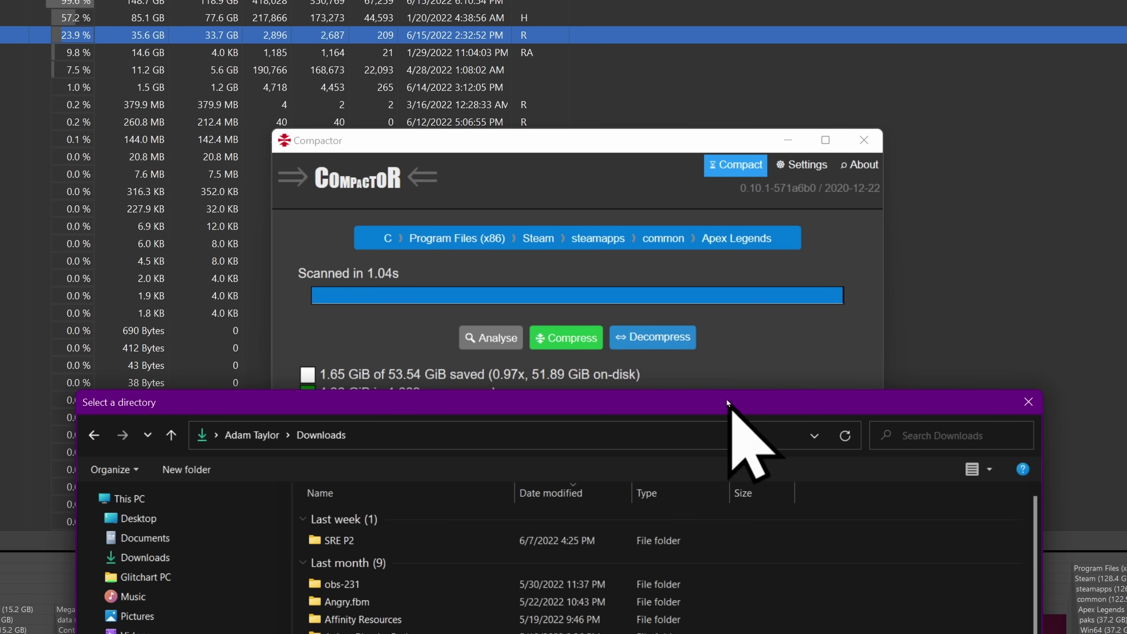
left_click_drag(723, 397, 772, 183)
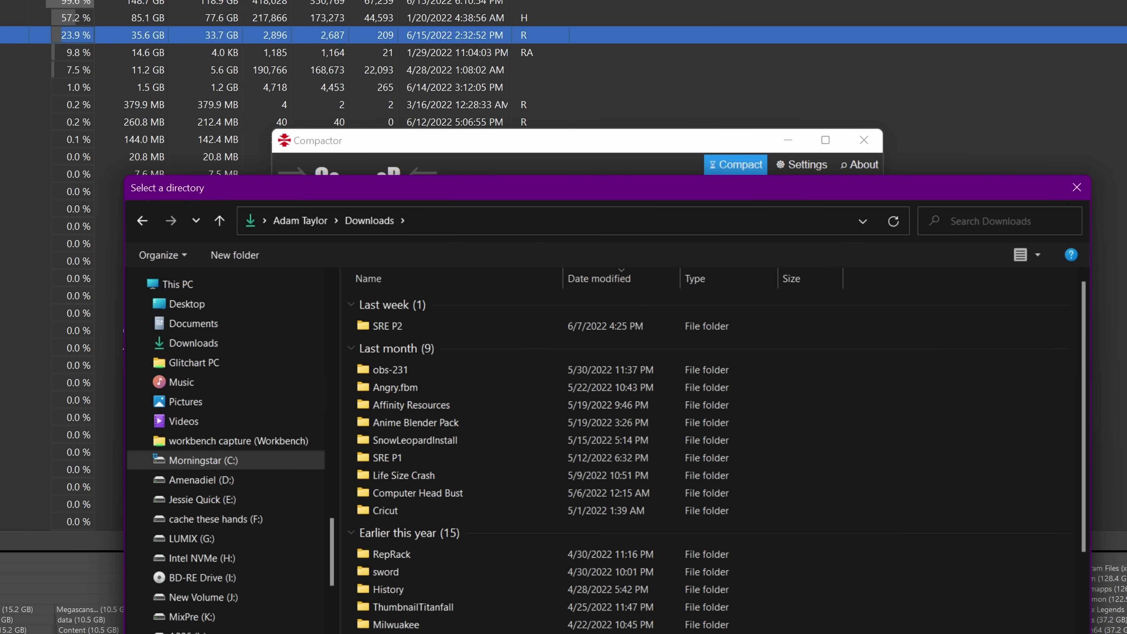
key("Return")
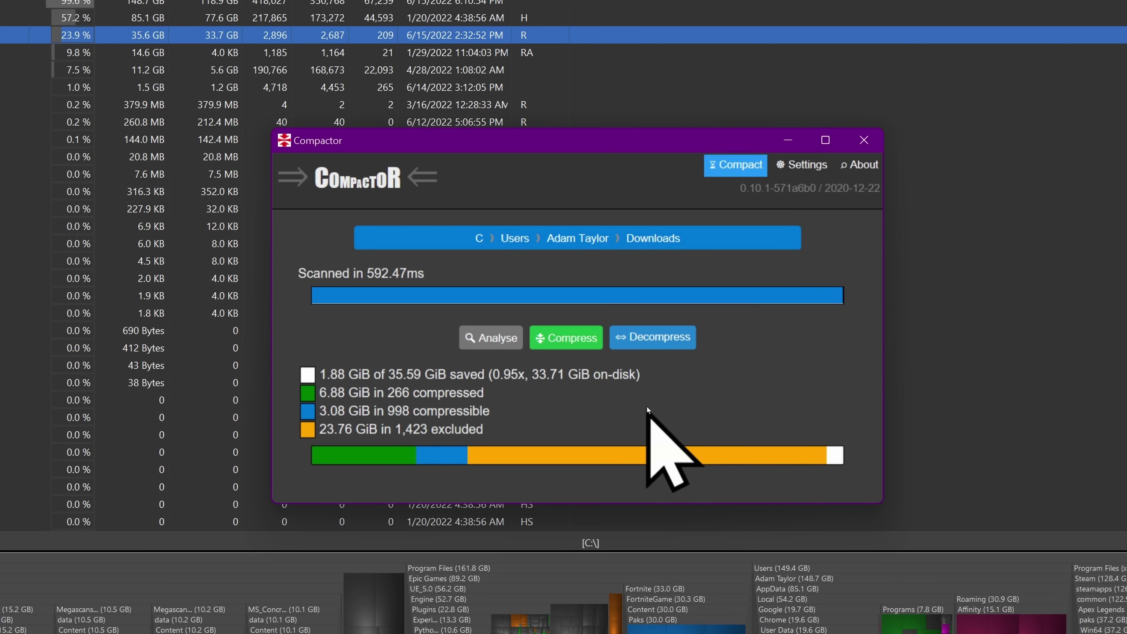
left_click(567, 340)
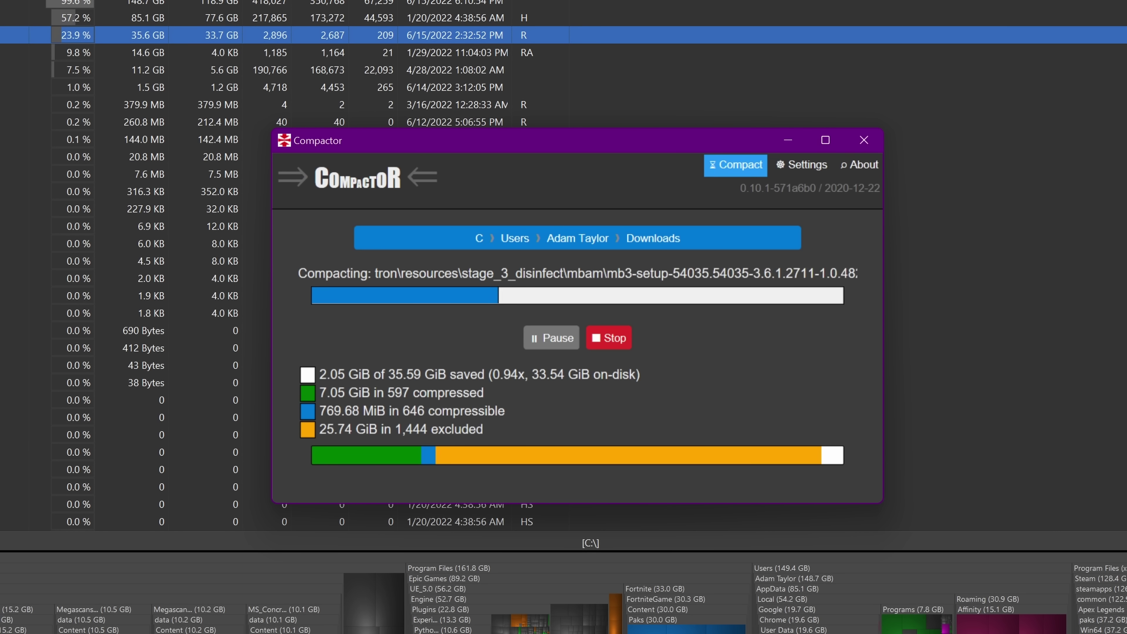
Export a WizTree folder listing to CSV, then scan Program Files\Adobe in Compactor
right_click(438, 150)
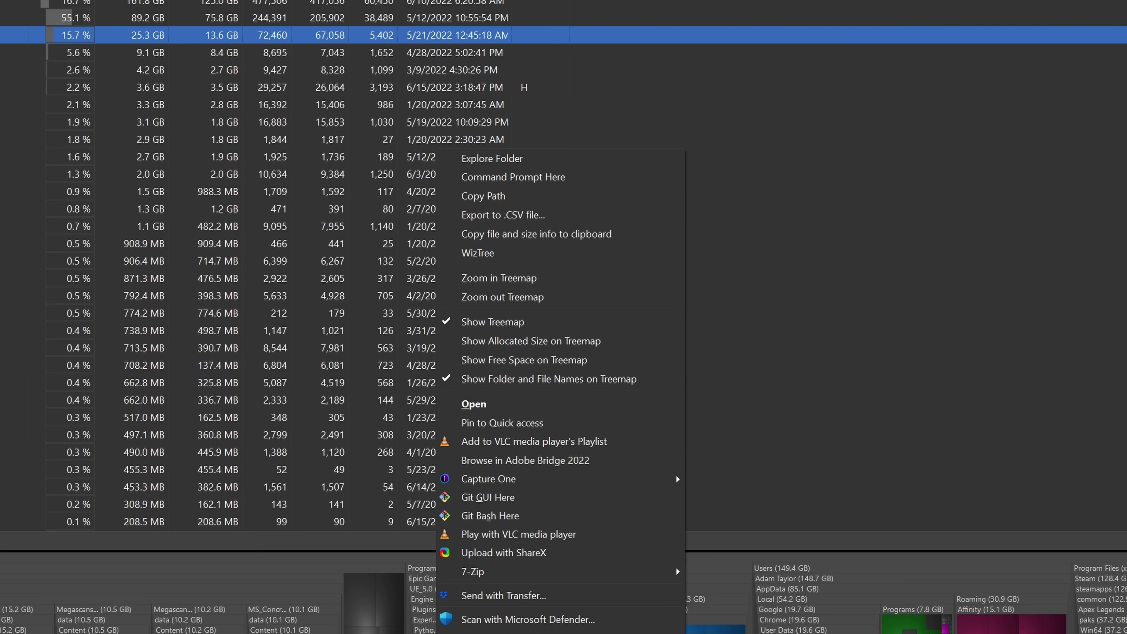
left_click(551, 211)
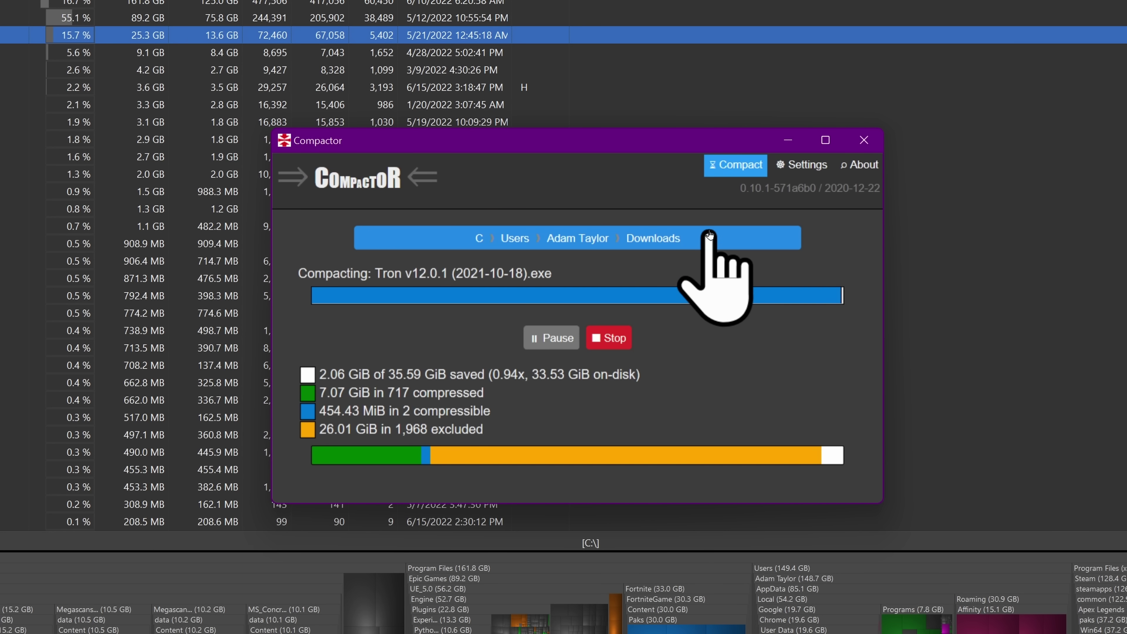
left_click(709, 235)
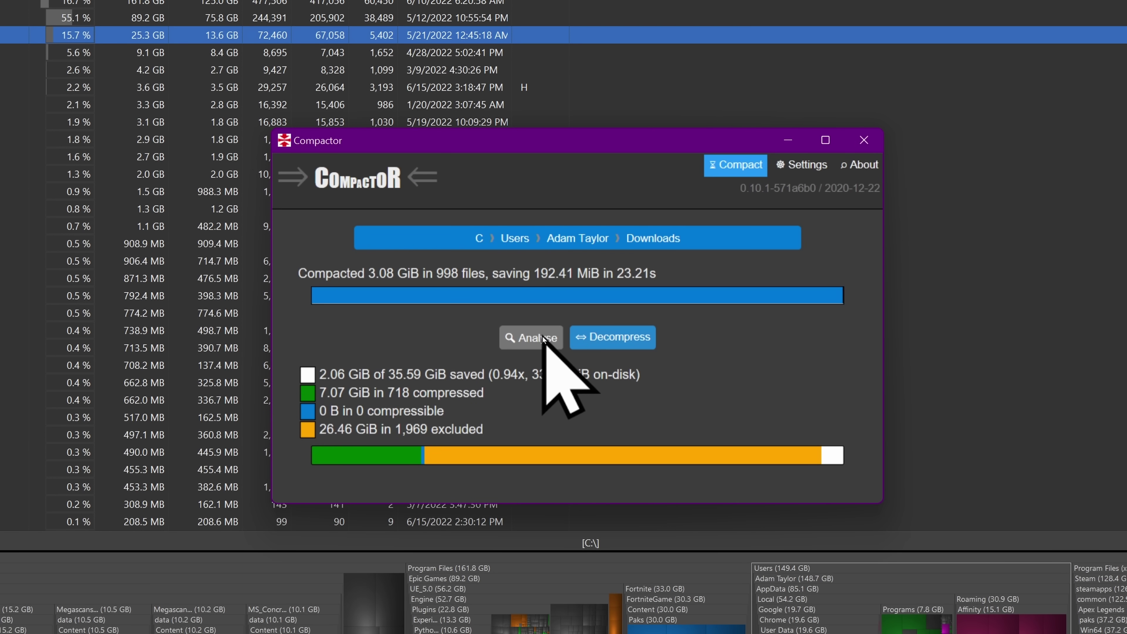
left_click(543, 339)
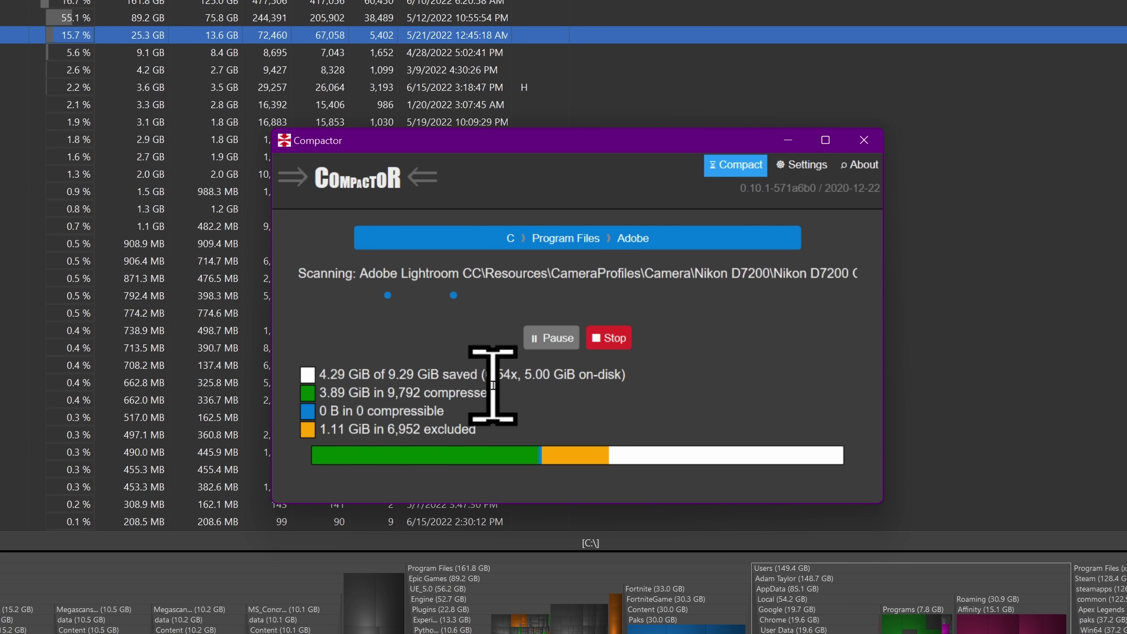
Check the Adobe scan totals and compress its 7 remaining files (49.07 MiB)
left_click_drag(519, 397, 378, 398)
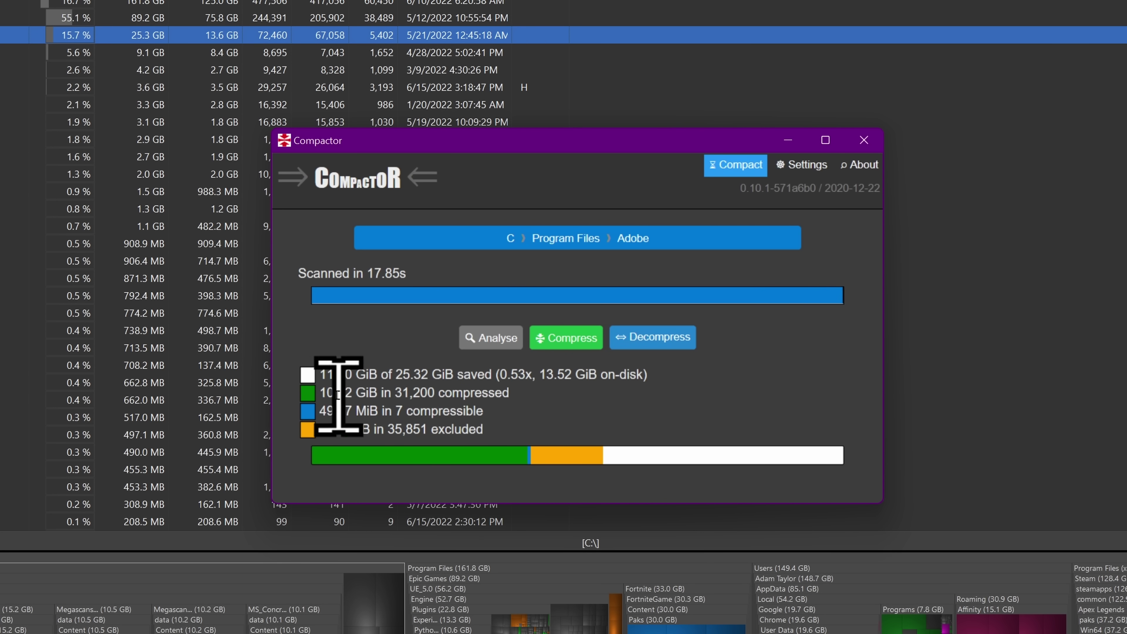
triple_click(572, 395)
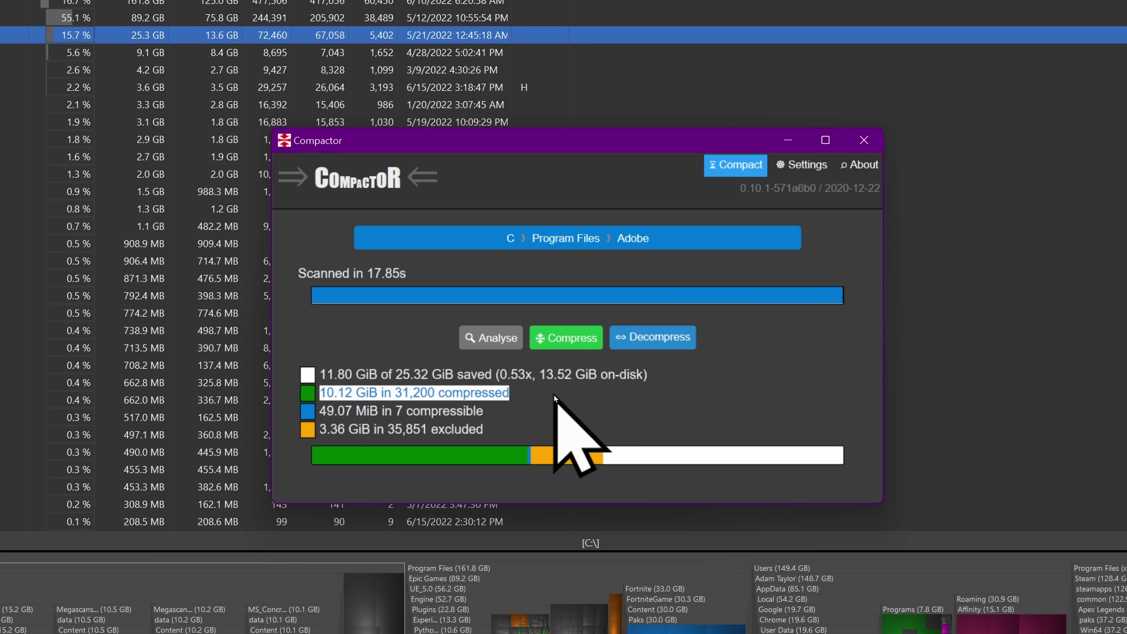
left_click(566, 338)
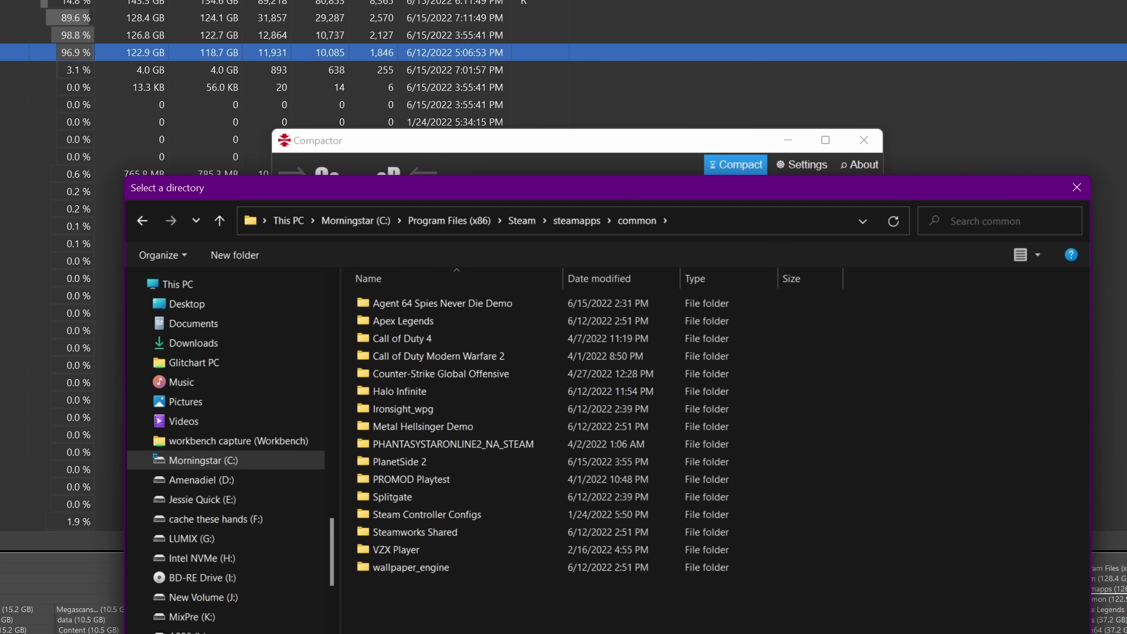
Scan and compress the steamapps common folder, then open This PC in File Explorer
key("Return")
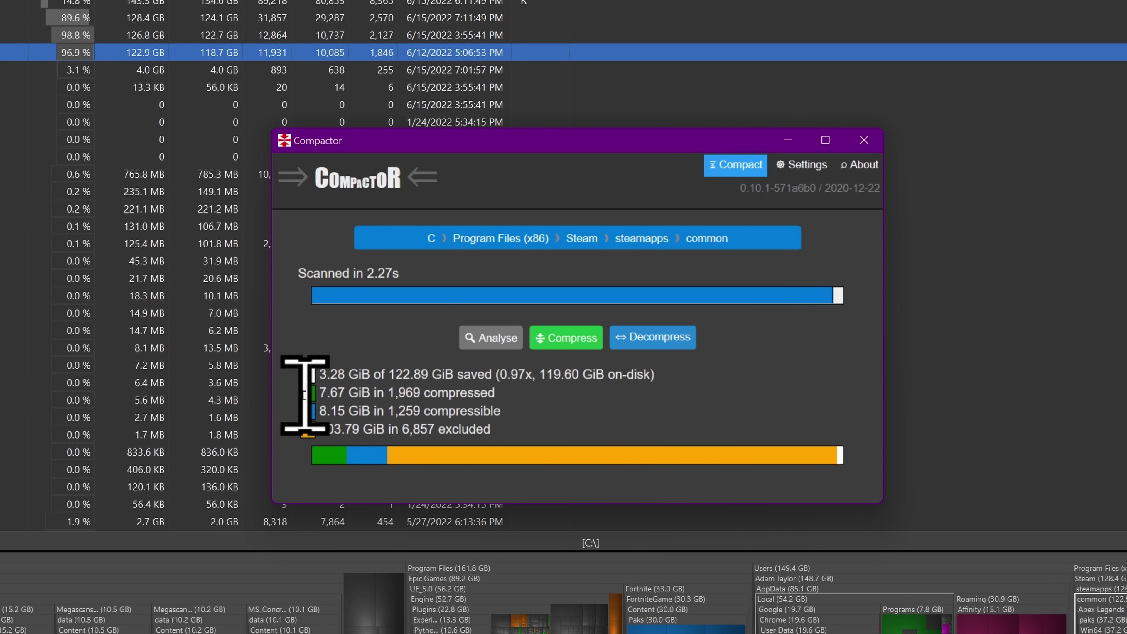
left_click_drag(312, 395, 377, 392)
left_click_drag(500, 410, 348, 392)
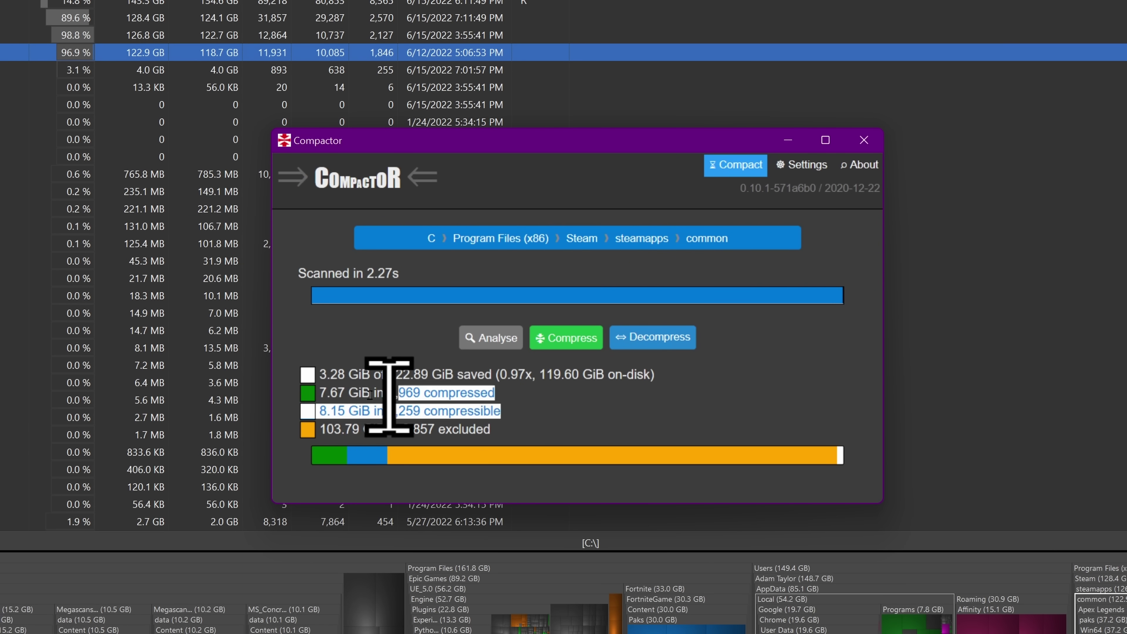
left_click(569, 341)
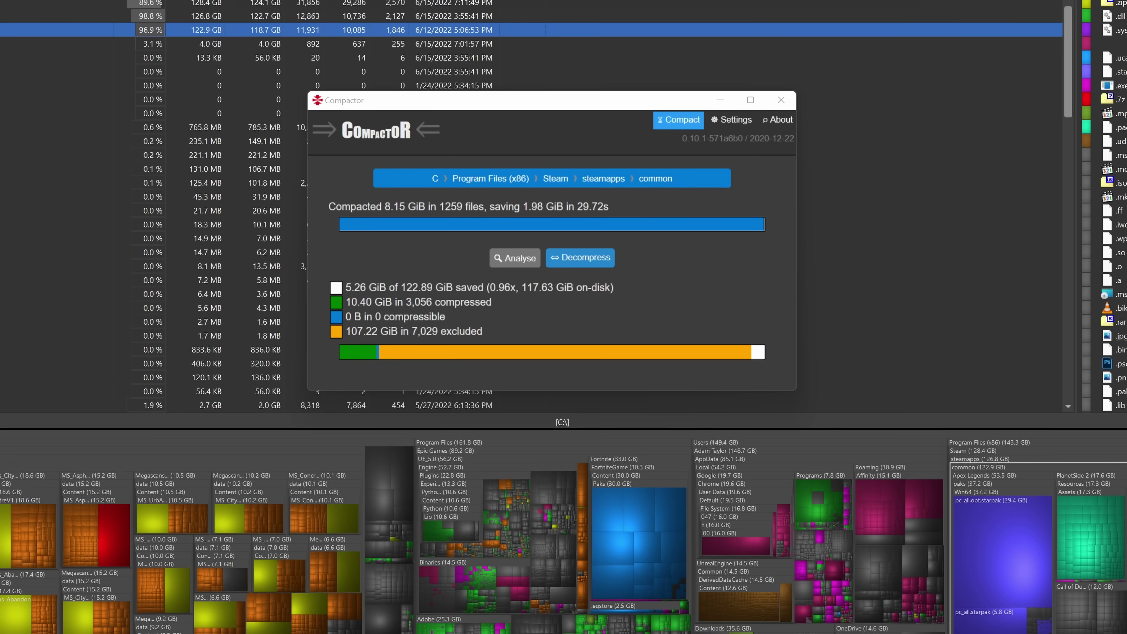
key("super+e")
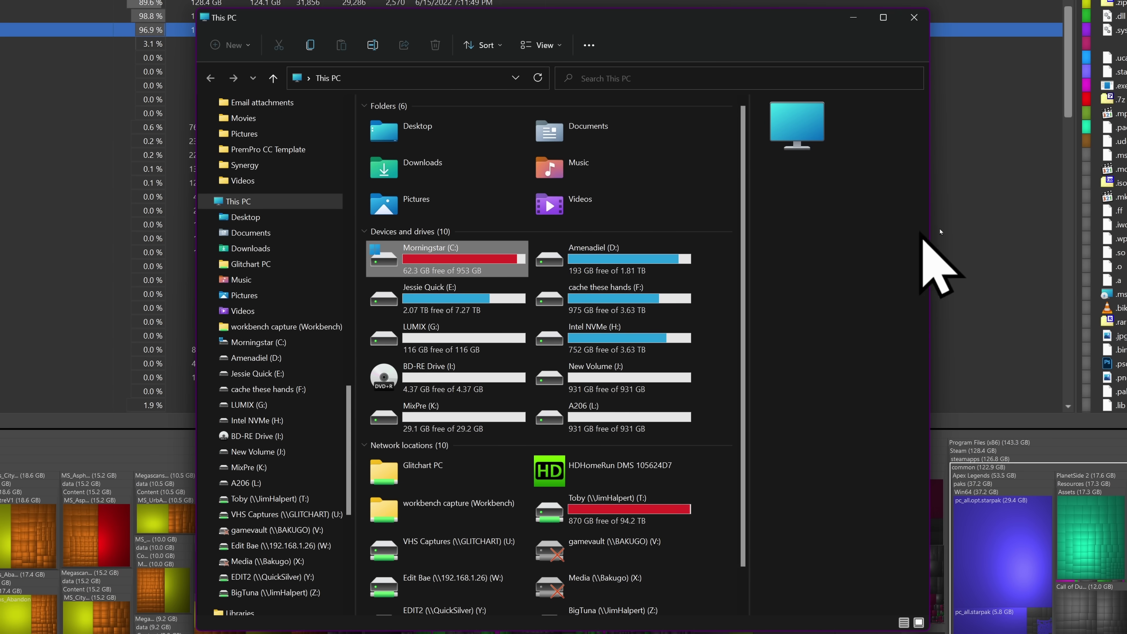
Select the Morningstar (C:) drive and empty the Recycle Bin's 7,825 items
left_click(475, 254)
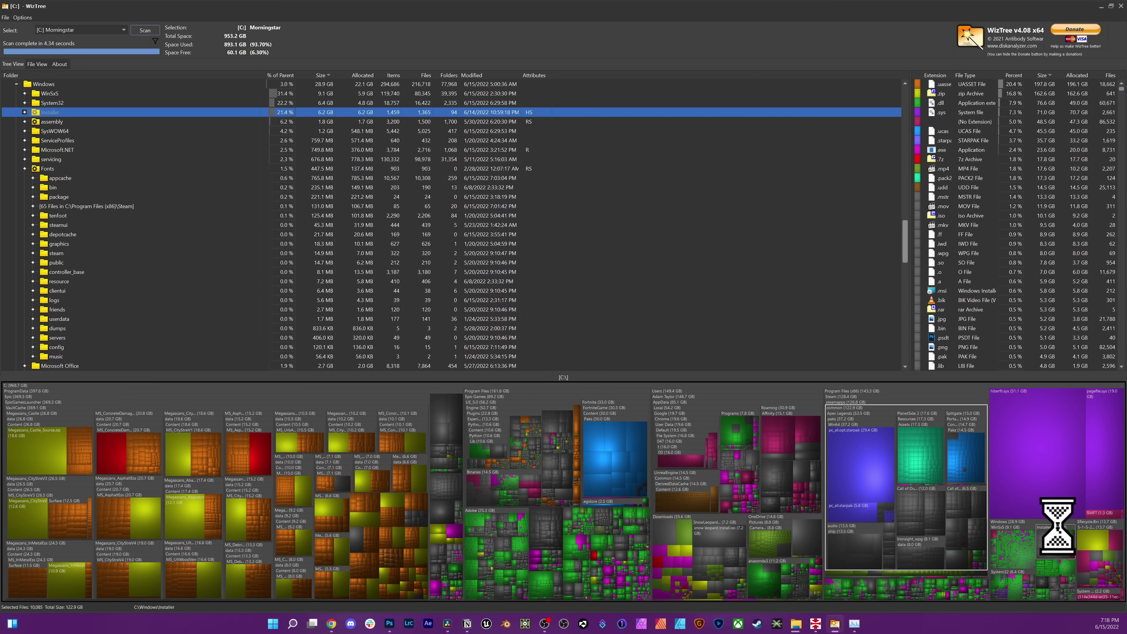
Bring up WizTree's options for the Windows Installer folder
right_click(1060, 545)
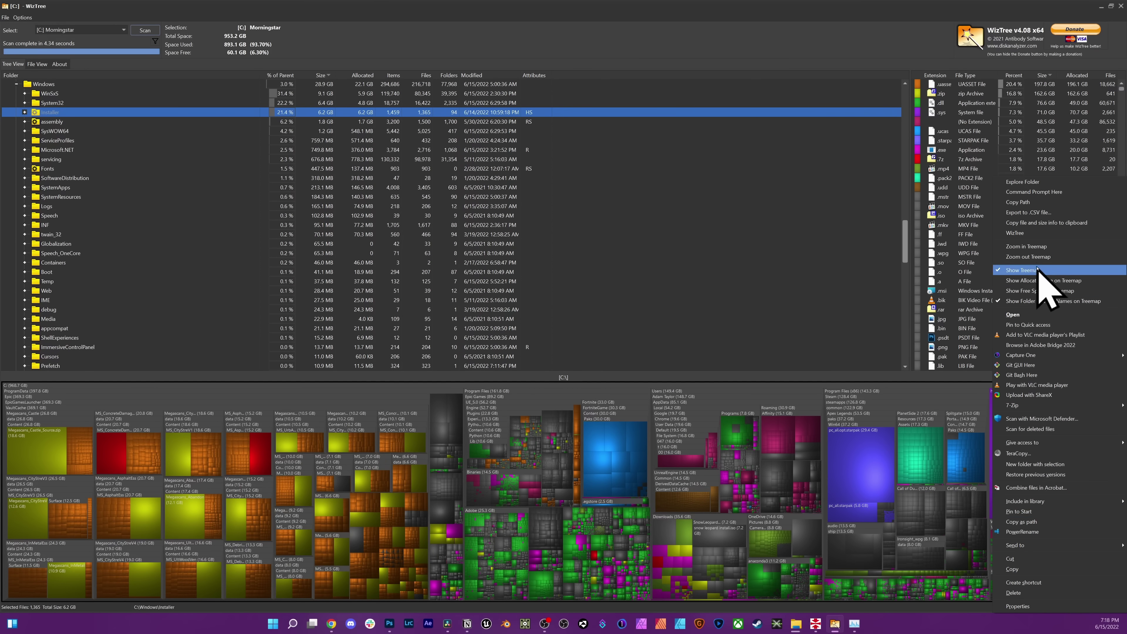
Scan C:\Windows\Installer in Compactor (nothing compressible), then check C: shows 76.0 GB free
left_click(1043, 202)
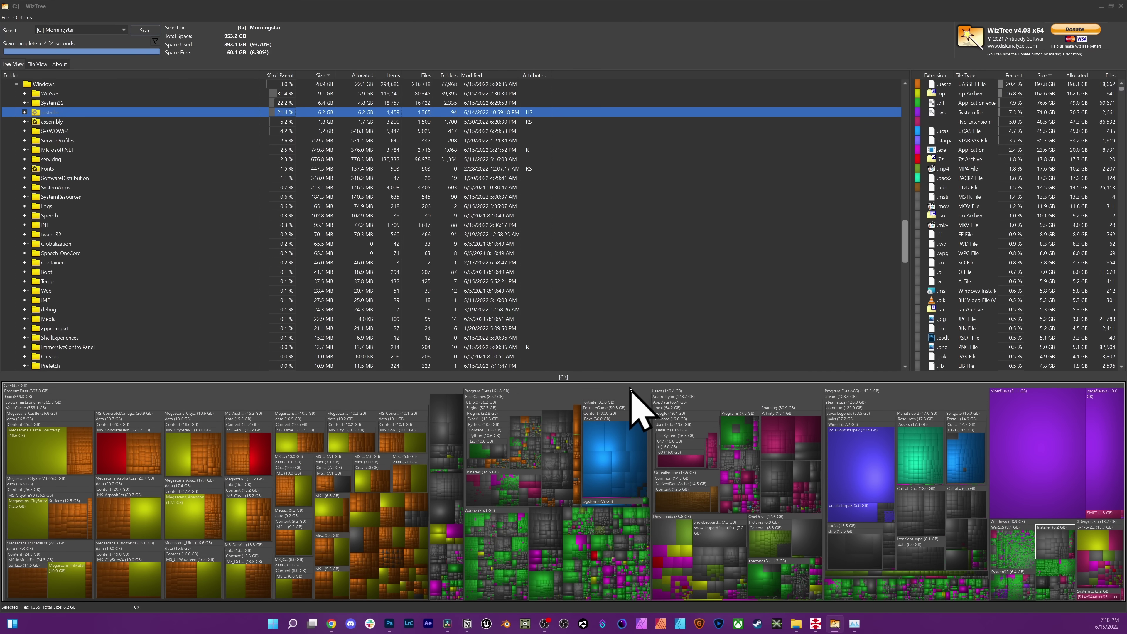
key("alt+Tab")
left_click(633, 217)
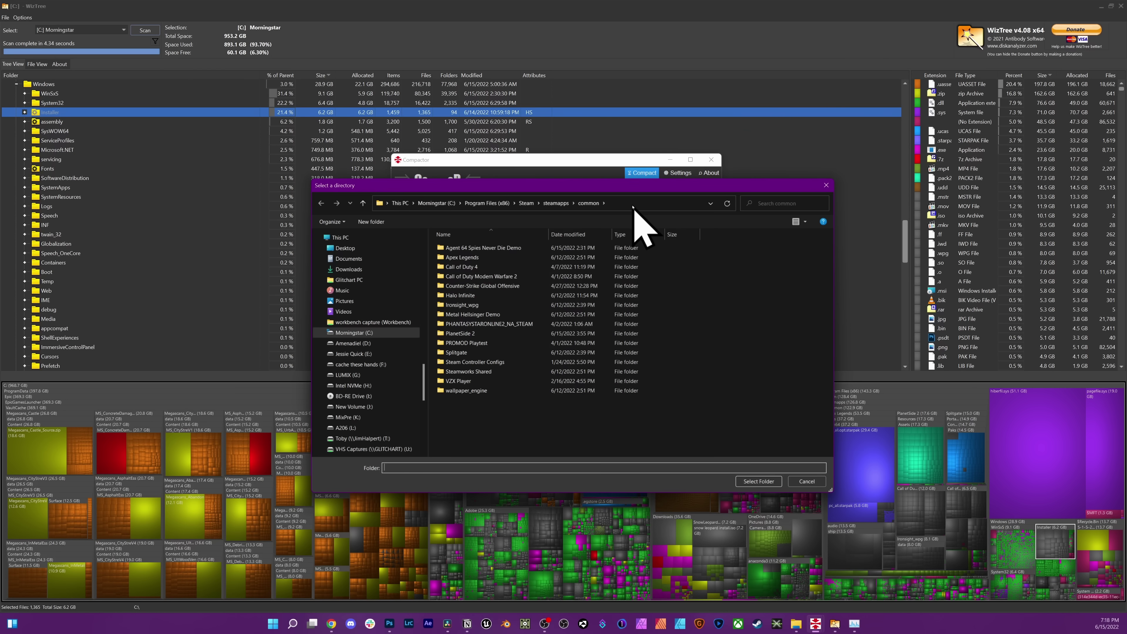
left_click(630, 204)
key("Return")
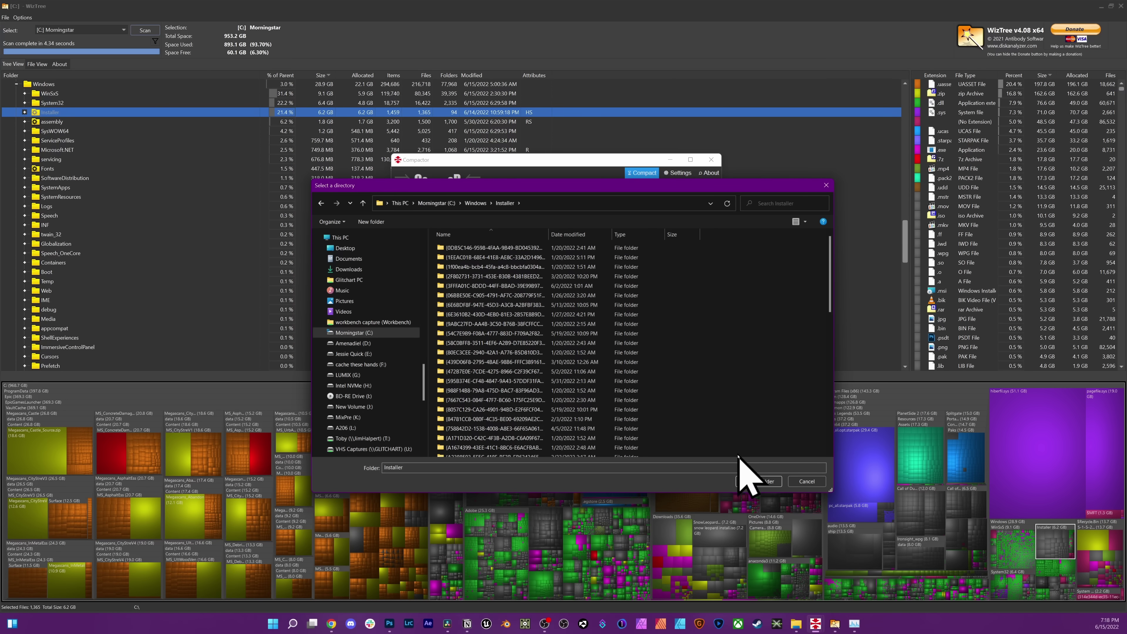
left_click(750, 479)
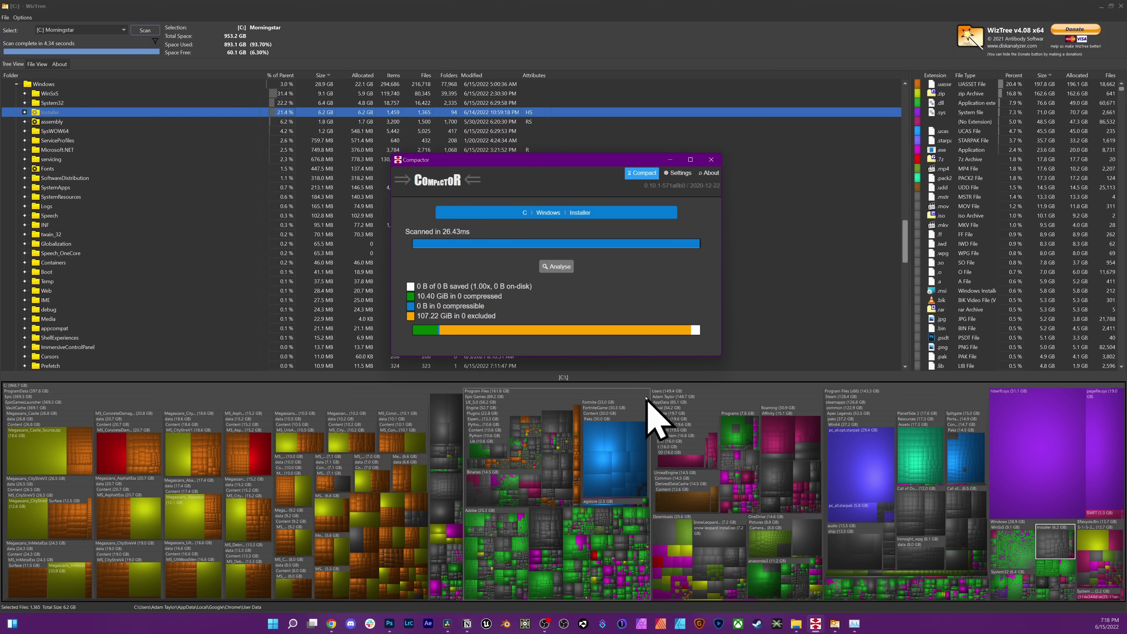
key("super+e")
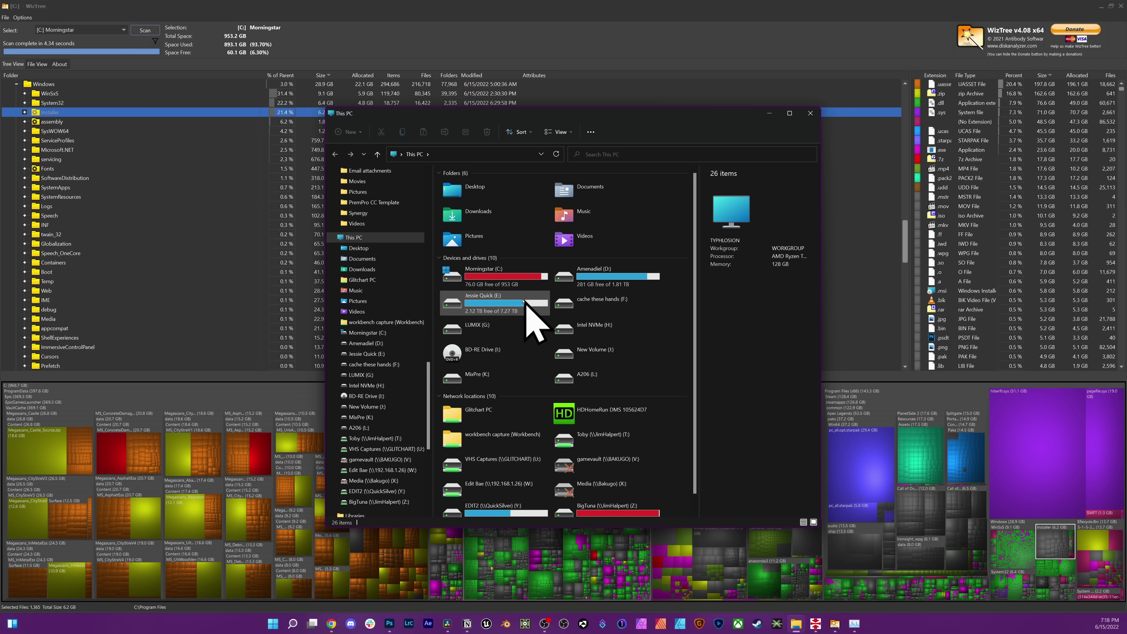
left_click(513, 287)
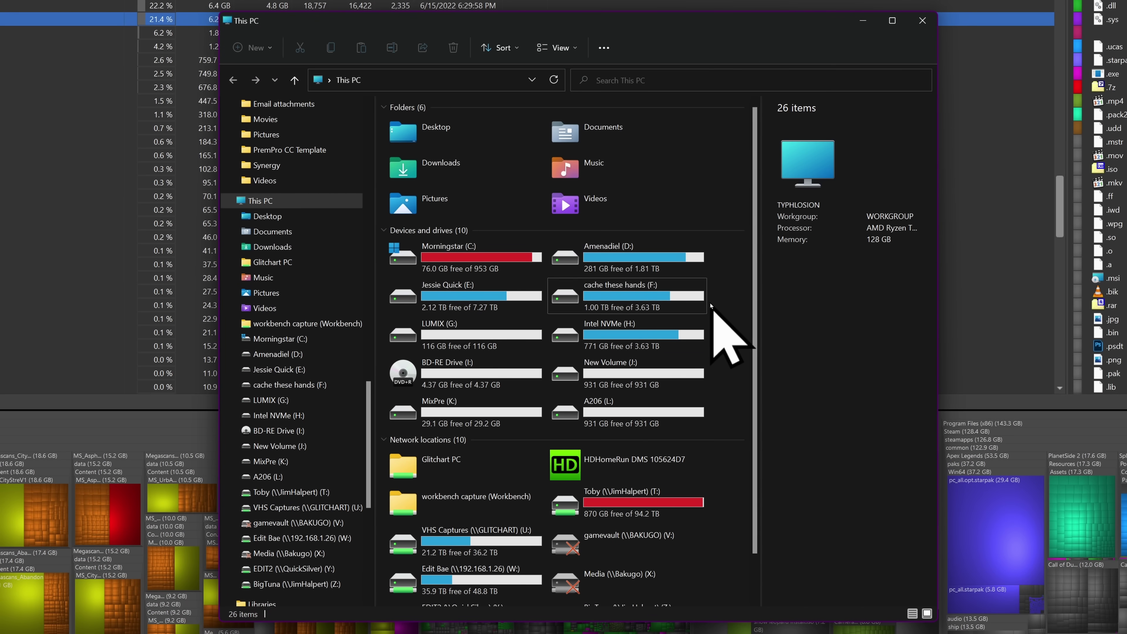
Look over the F: drive's options and browse and inspect the Intel NVMe (H:) drive's properties
left_click(651, 297)
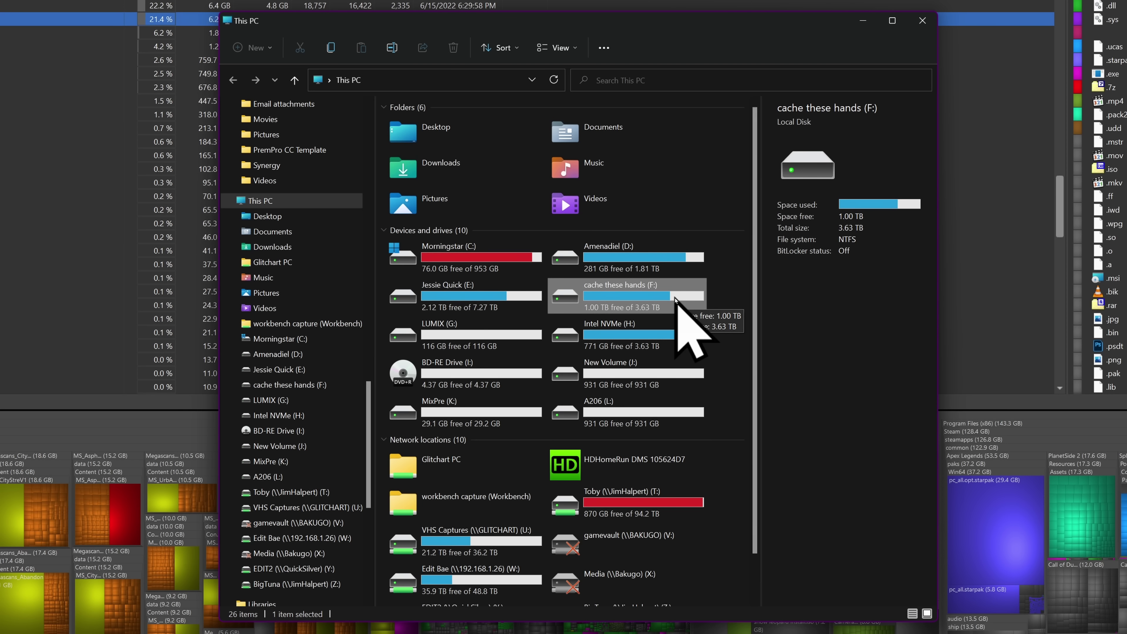
right_click(675, 300)
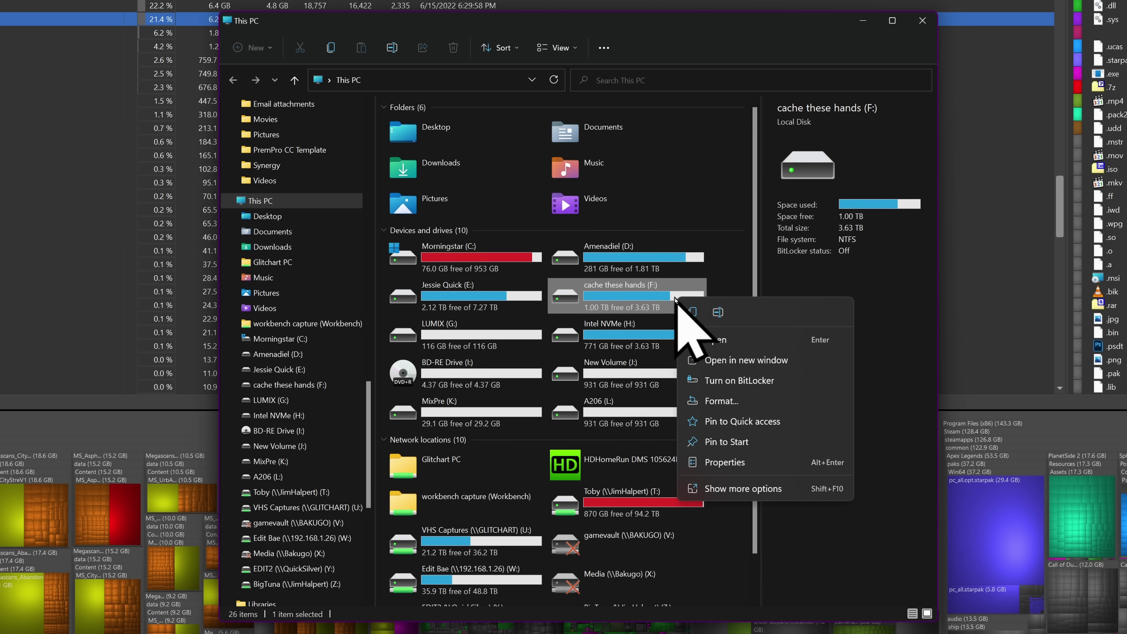
left_click(741, 489)
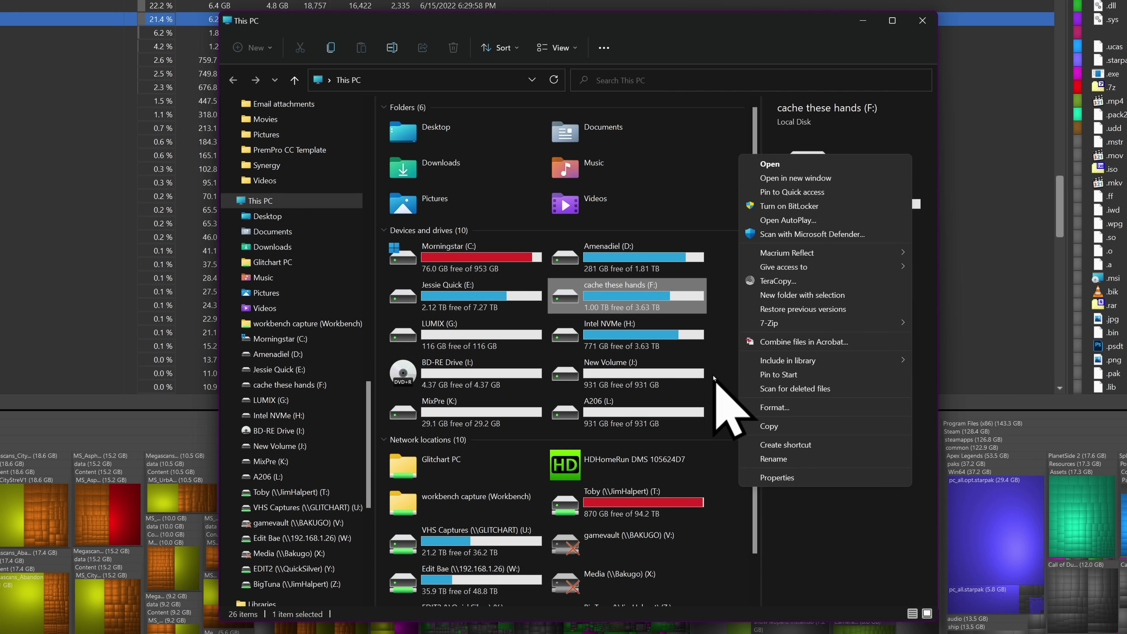
left_click(677, 345)
double_click(675, 340)
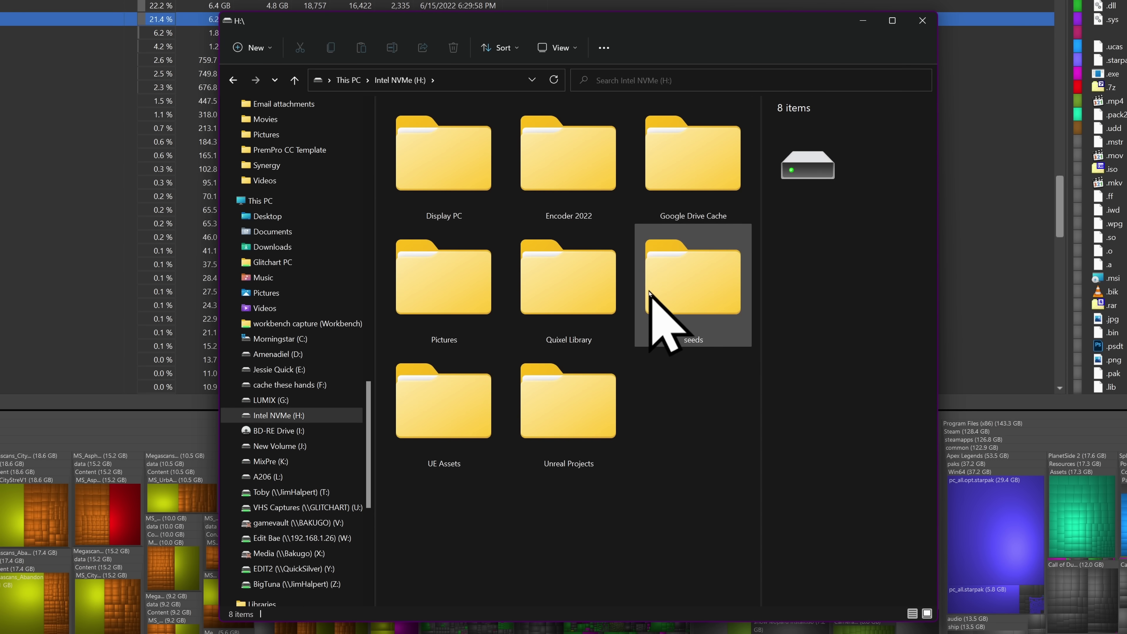
key("alt+Left")
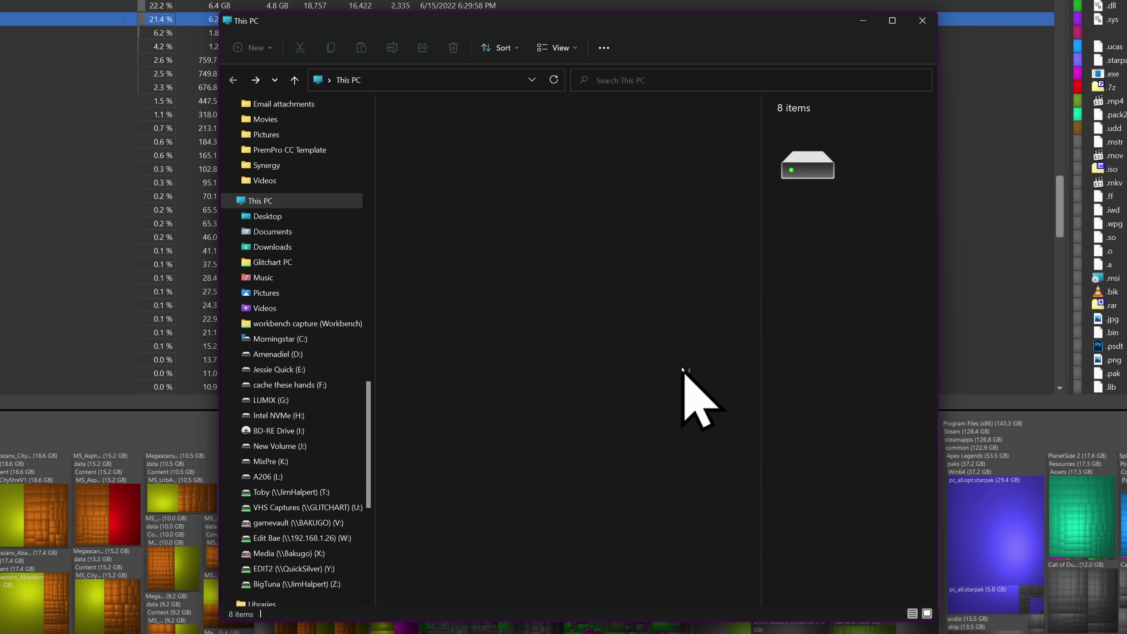
right_click(671, 340)
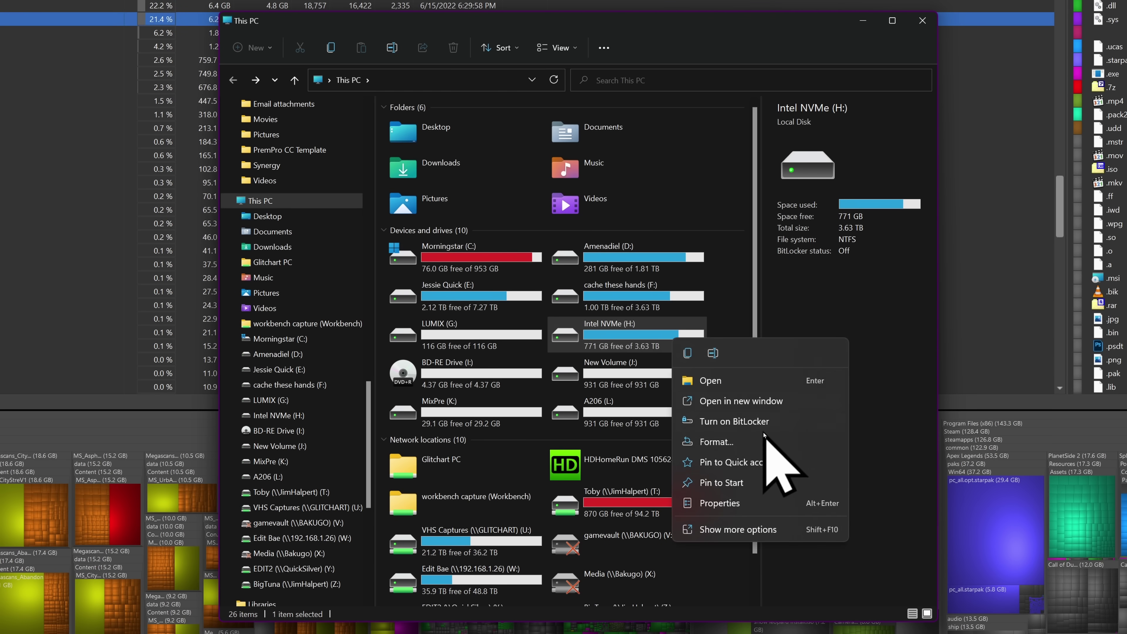
left_click(744, 504)
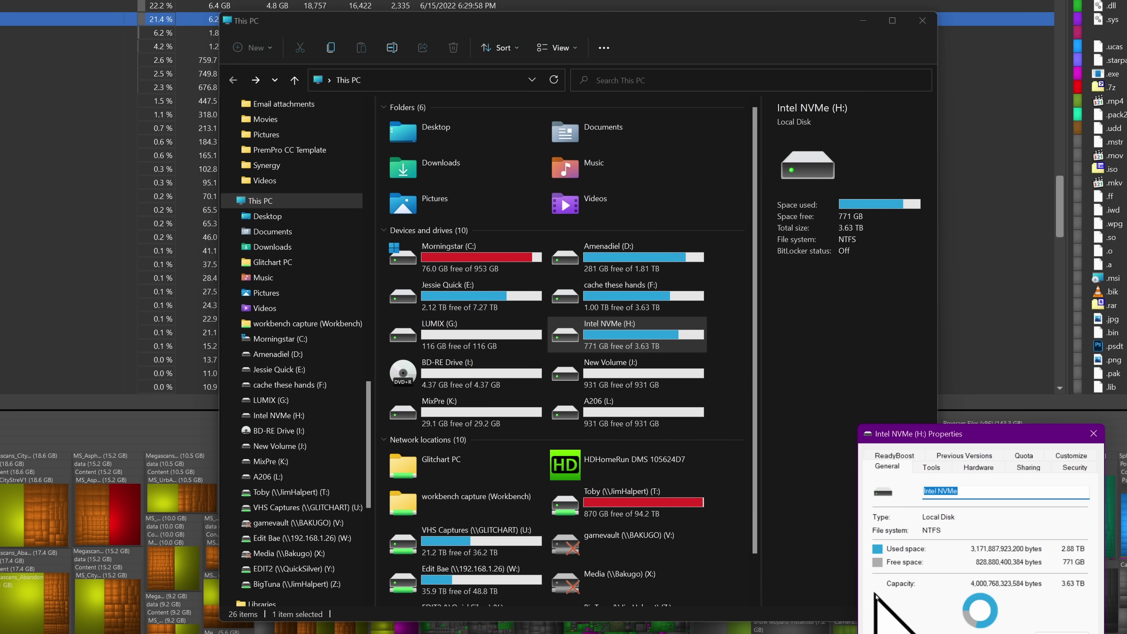
left_click(1093, 433)
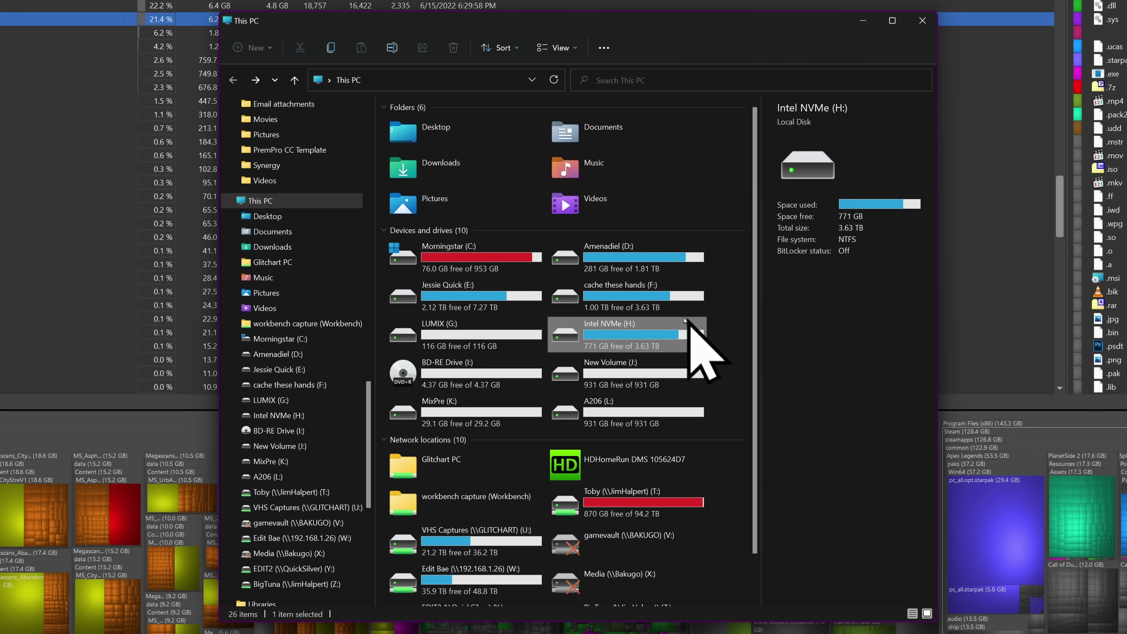
Enable 'Compress this drive to save disk space' on F: and confirm applying it to all contents
left_click(677, 325)
right_click(677, 325)
left_click(792, 473)
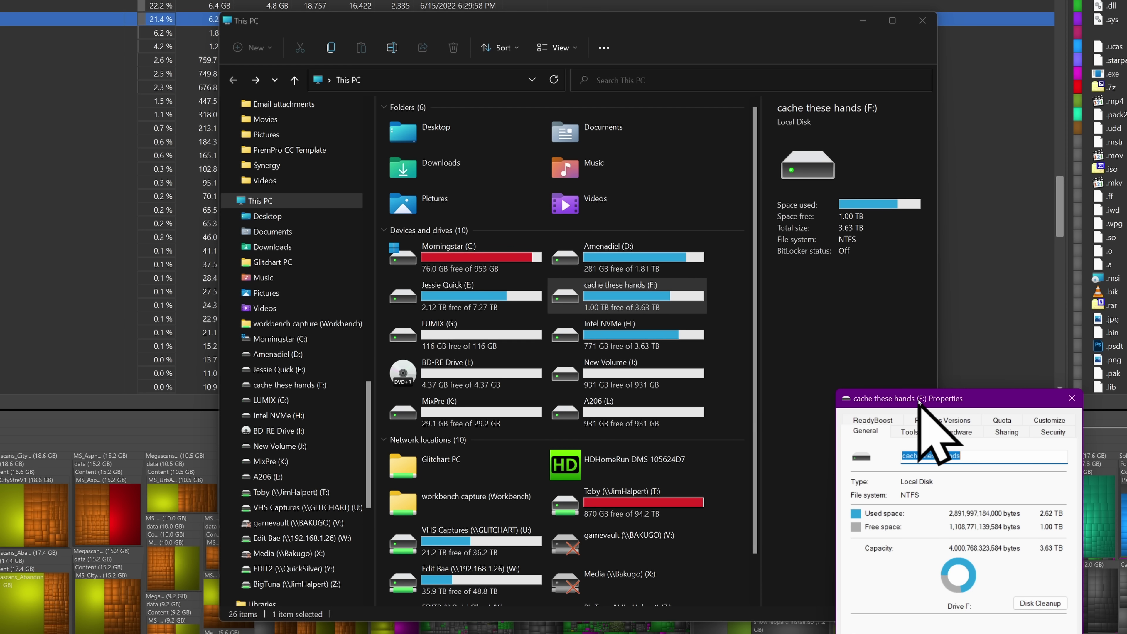
left_click_drag(917, 400, 822, 280)
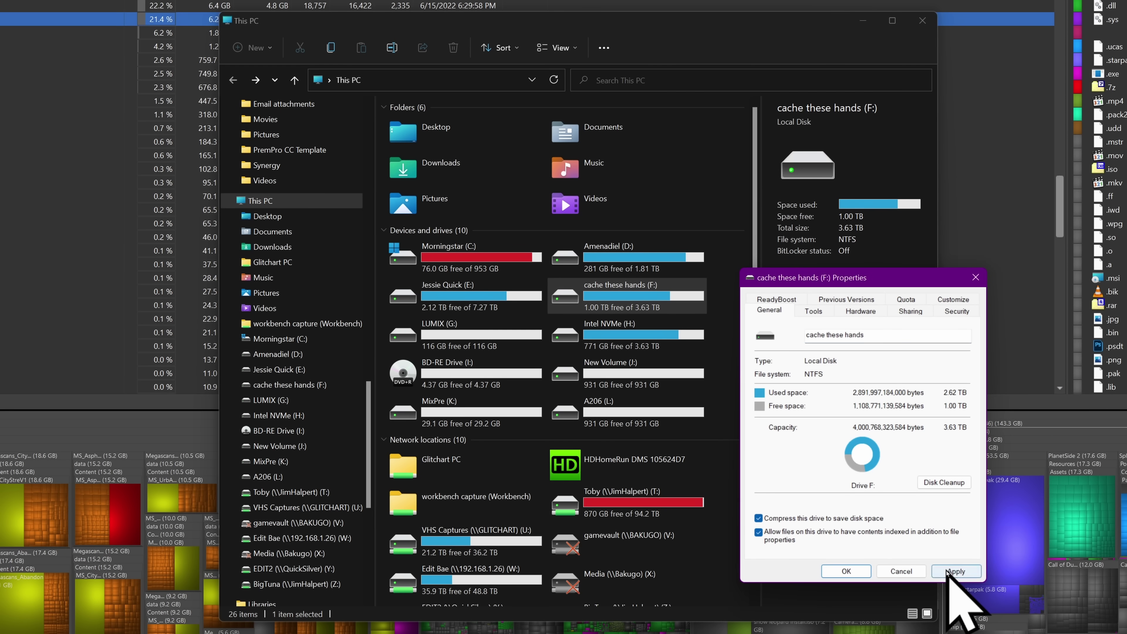
left_click(947, 572)
left_click(897, 441)
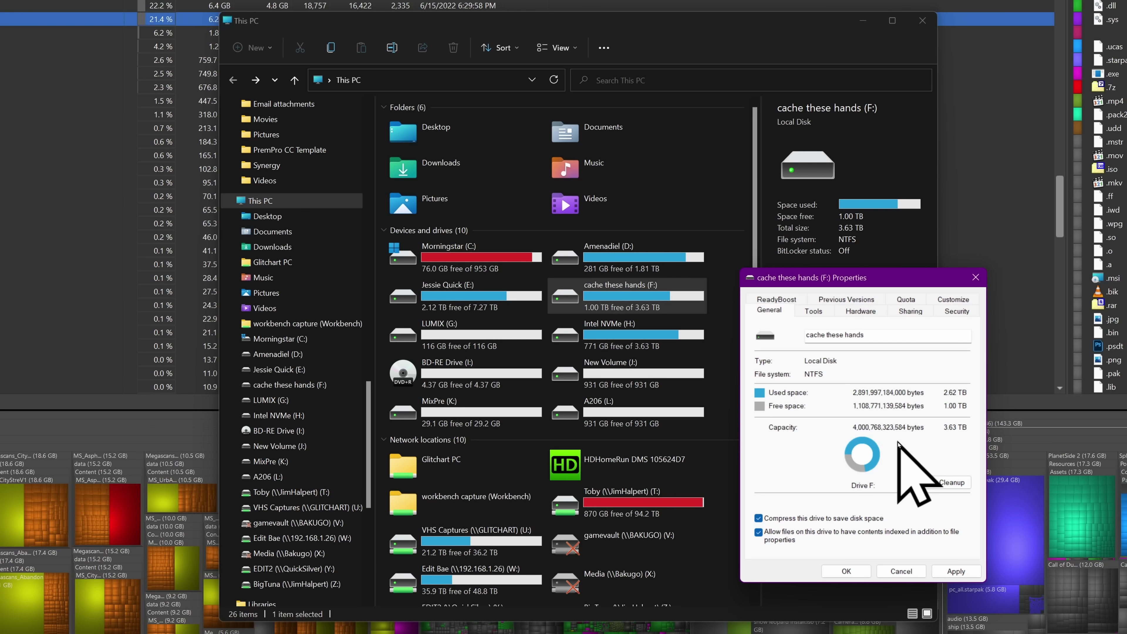